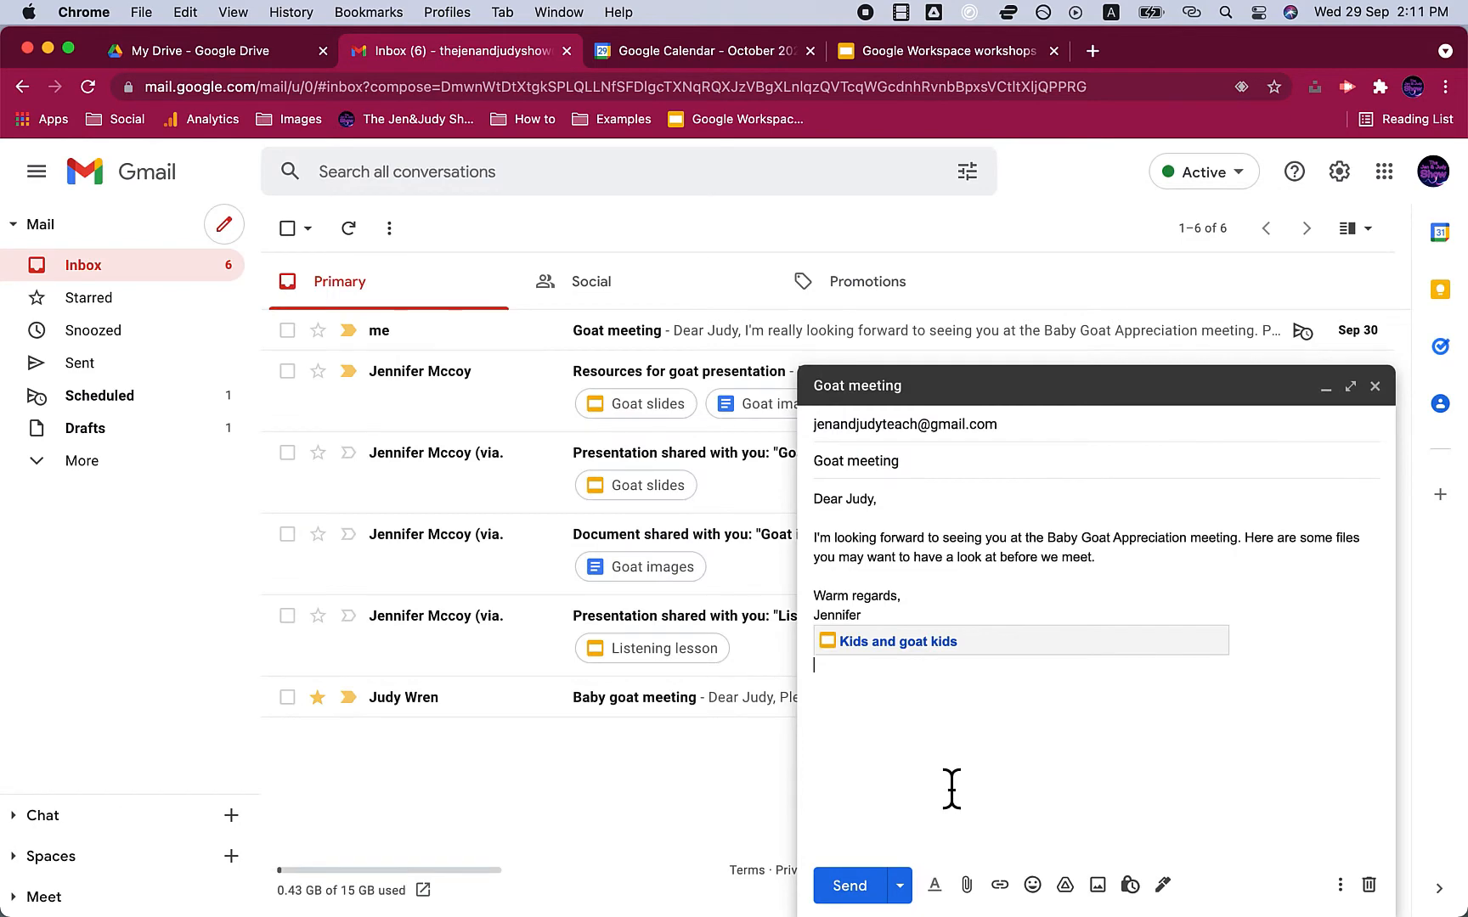
- Search Drive for "goats" and insert the Example 1 document found there into the Goat meeting draft as a Drive link
{"action": "left_click", "coordinate": [1067, 888]}
{"action": "left_click", "coordinate": [618, 348]}
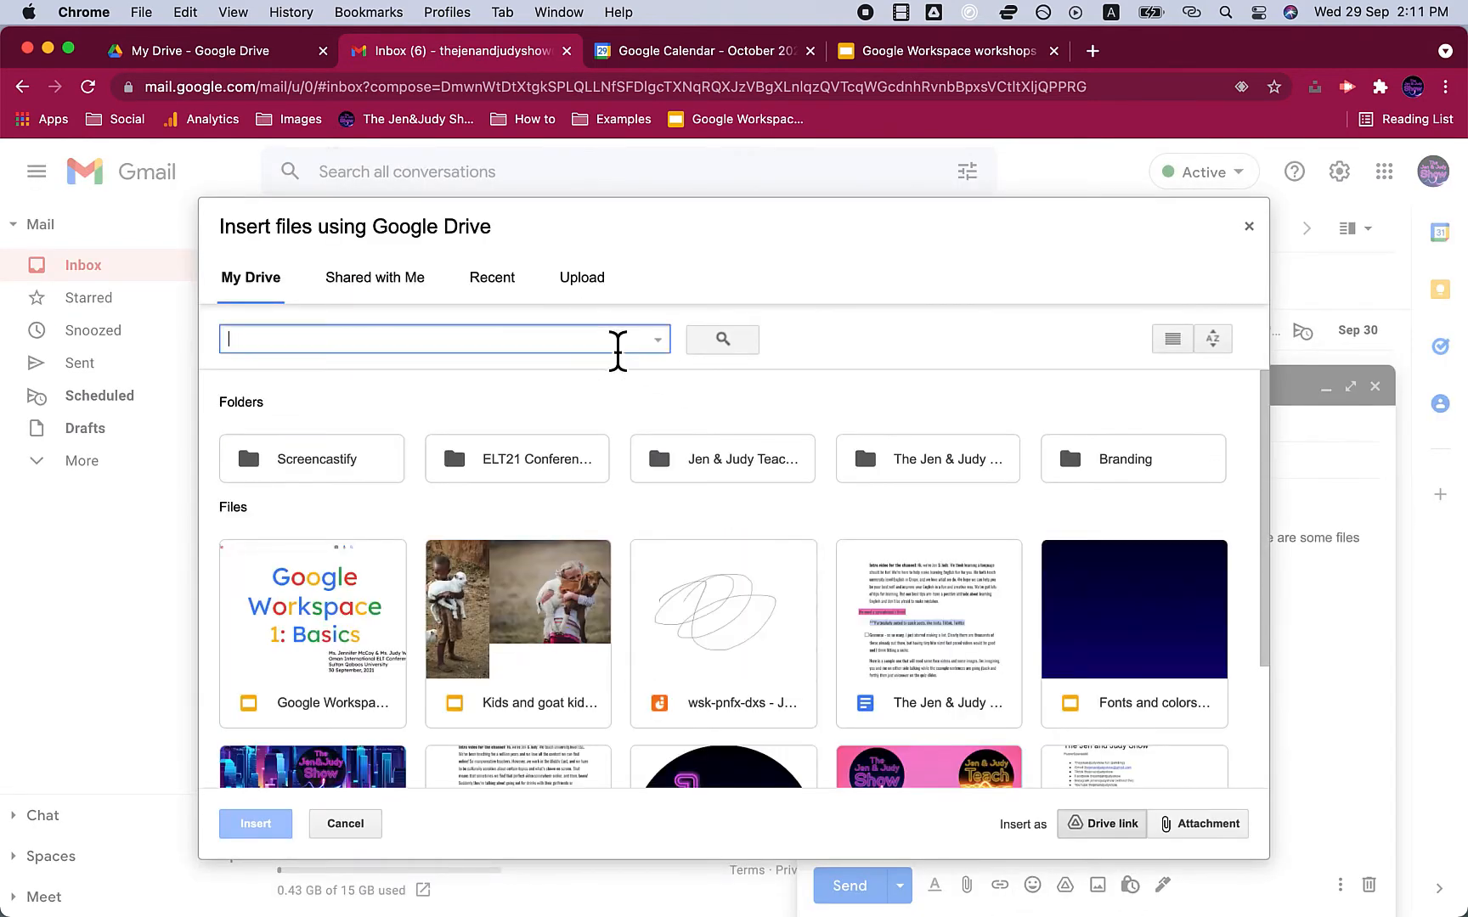
{"action": "type", "text": "goats"}
{"action": "key", "text": "Return"}
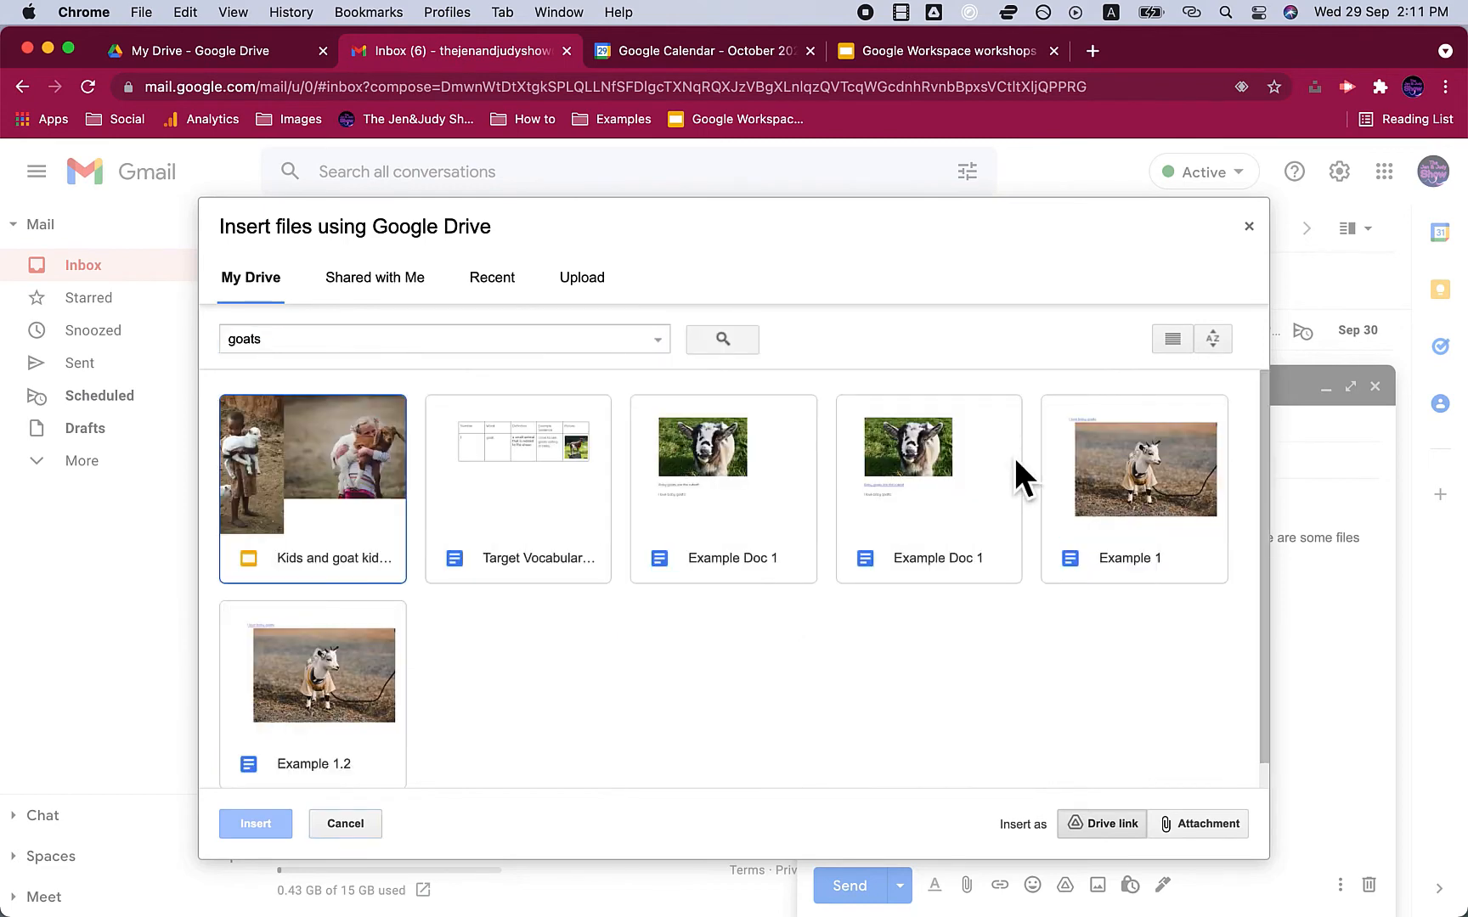
{"action": "left_click", "coordinate": [1166, 567]}
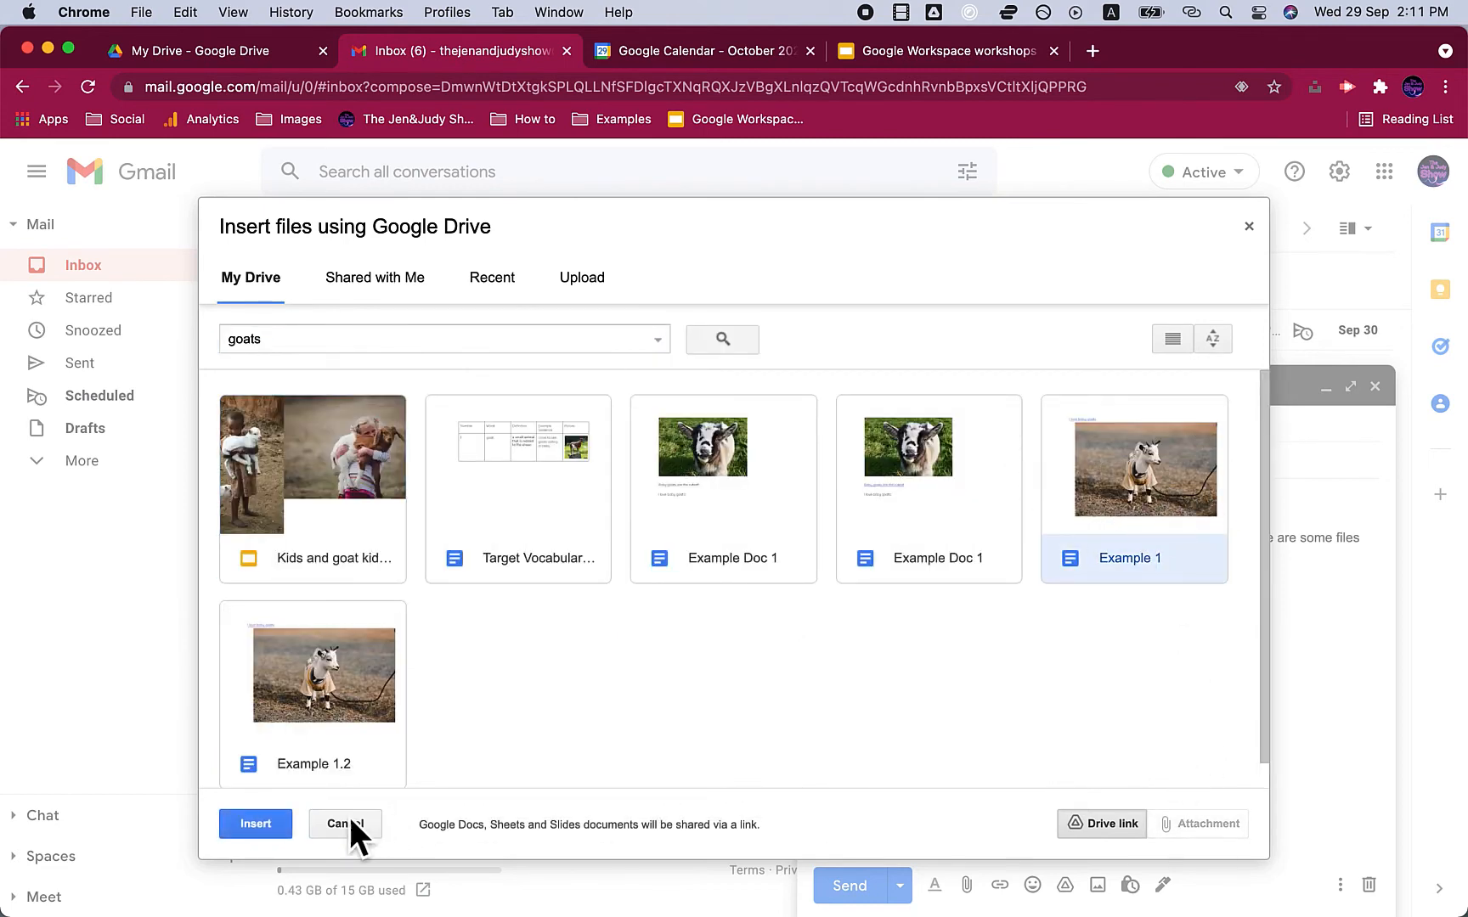
{"action": "left_click", "coordinate": [272, 829]}
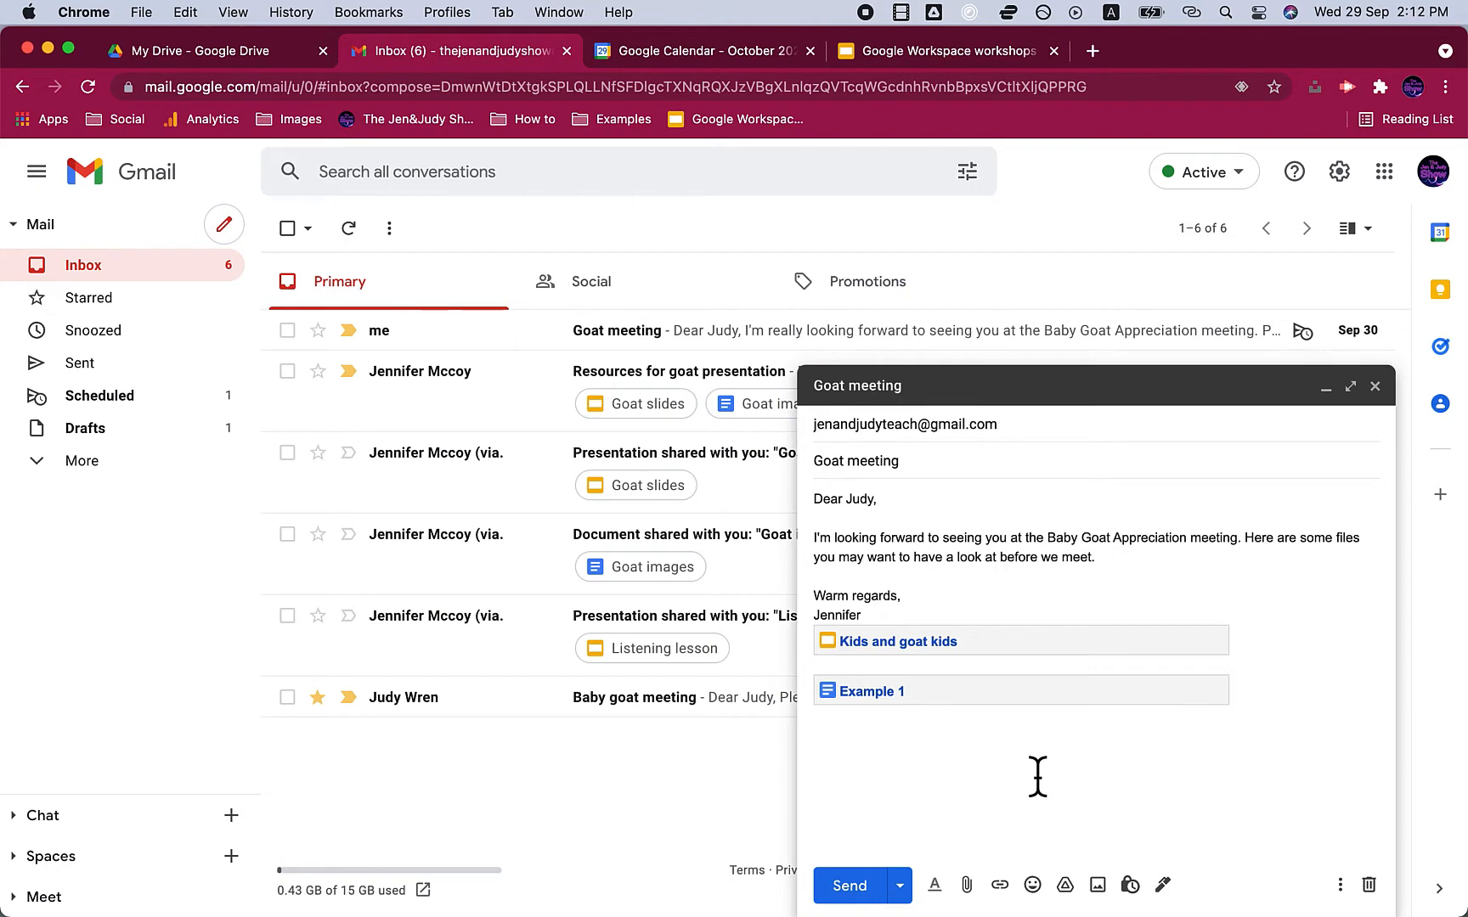
- Schedule the Goat meeting email to send on Sep 30, 2021 at 1:00 PM
{"action": "left_click", "coordinate": [902, 889]}
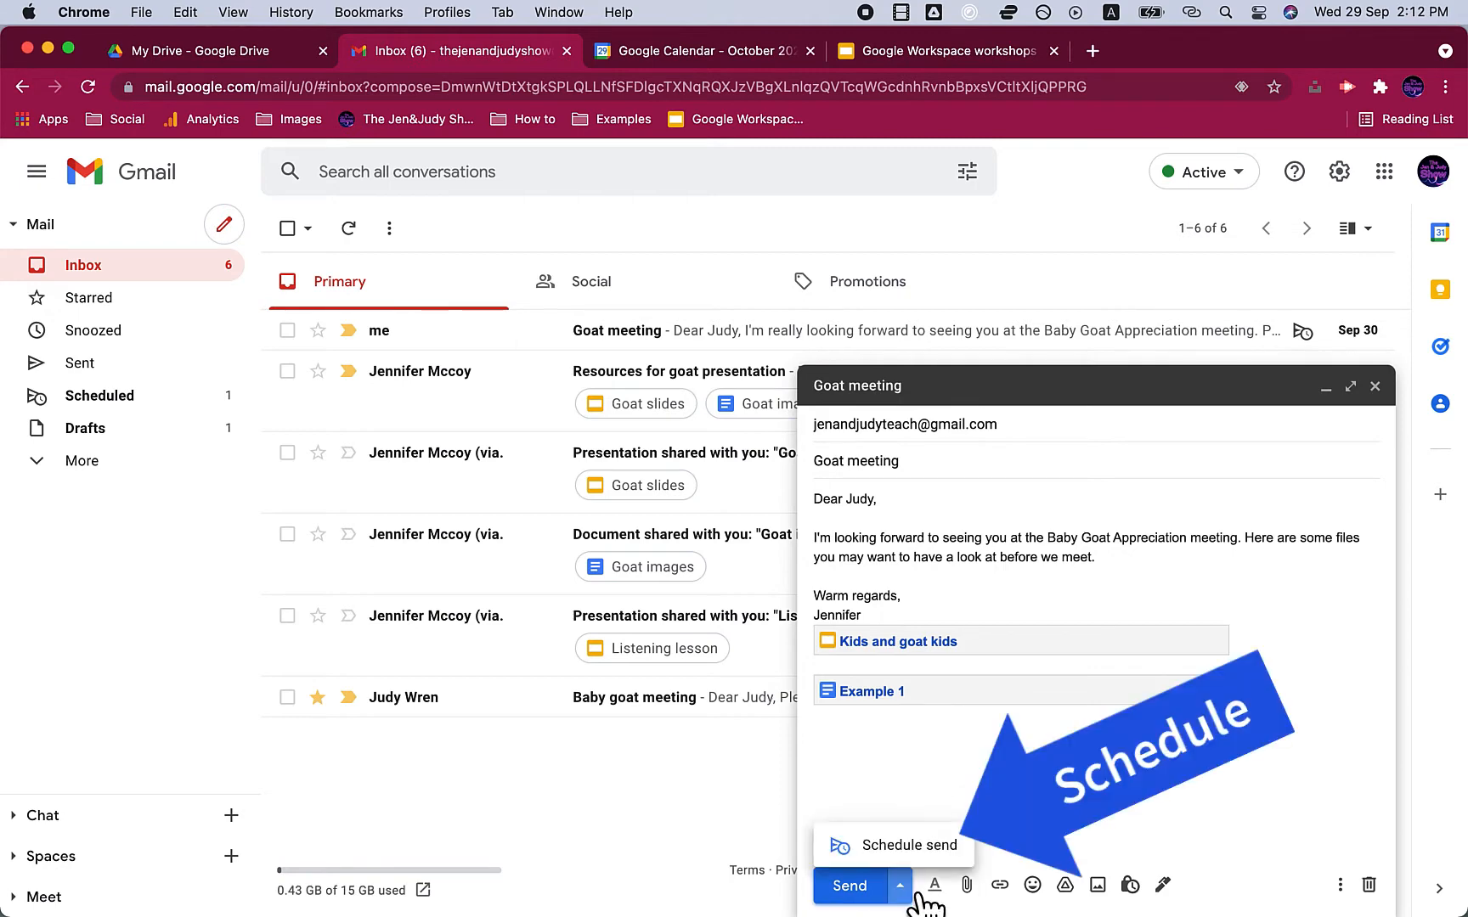
{"action": "left_click", "coordinate": [933, 848]}
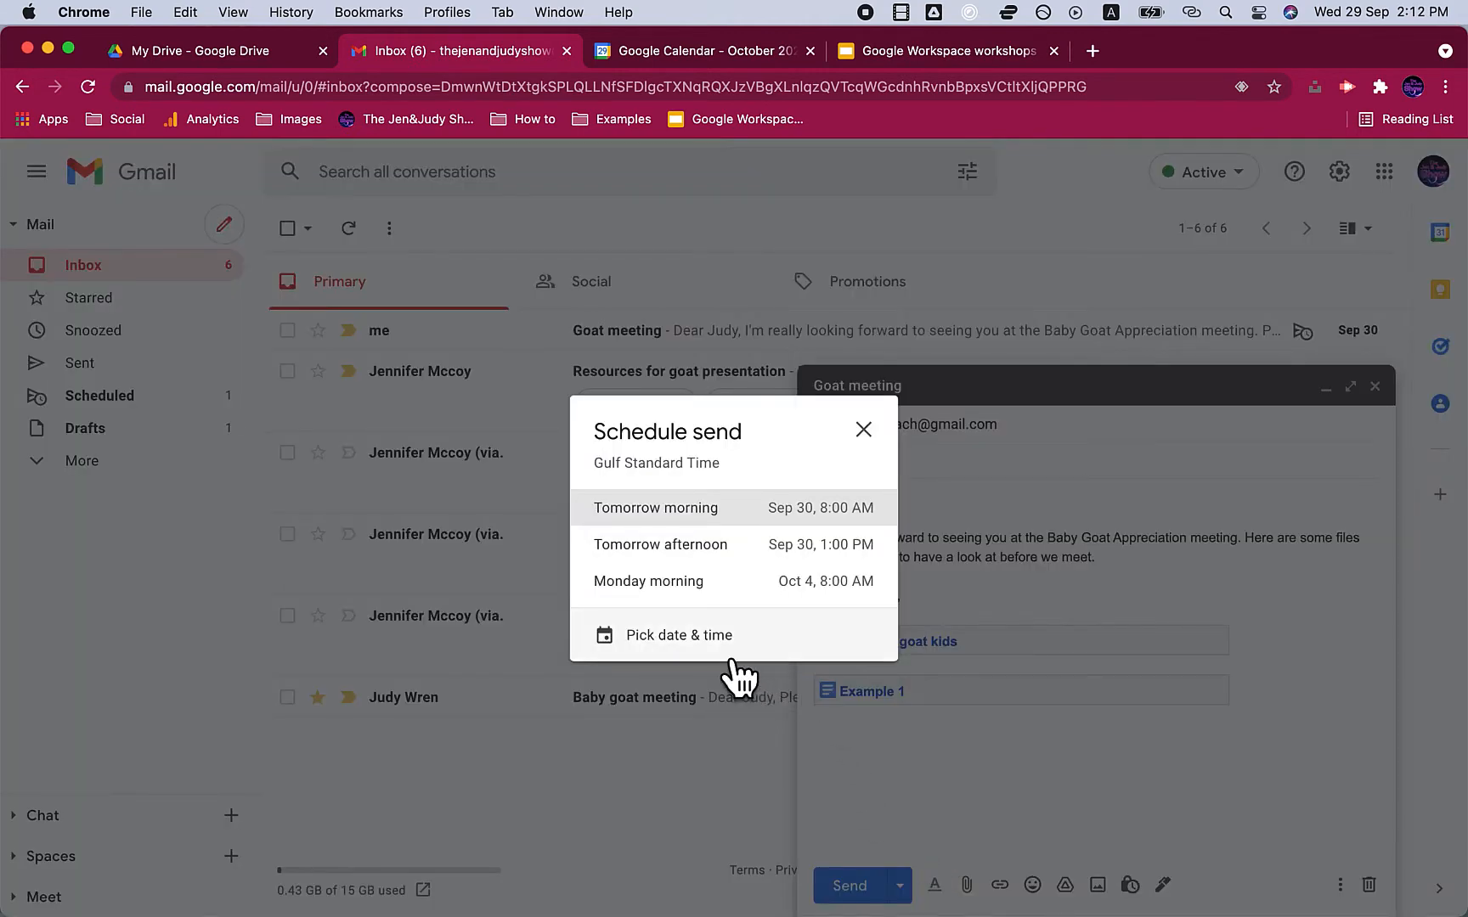
{"action": "left_click", "coordinate": [685, 641]}
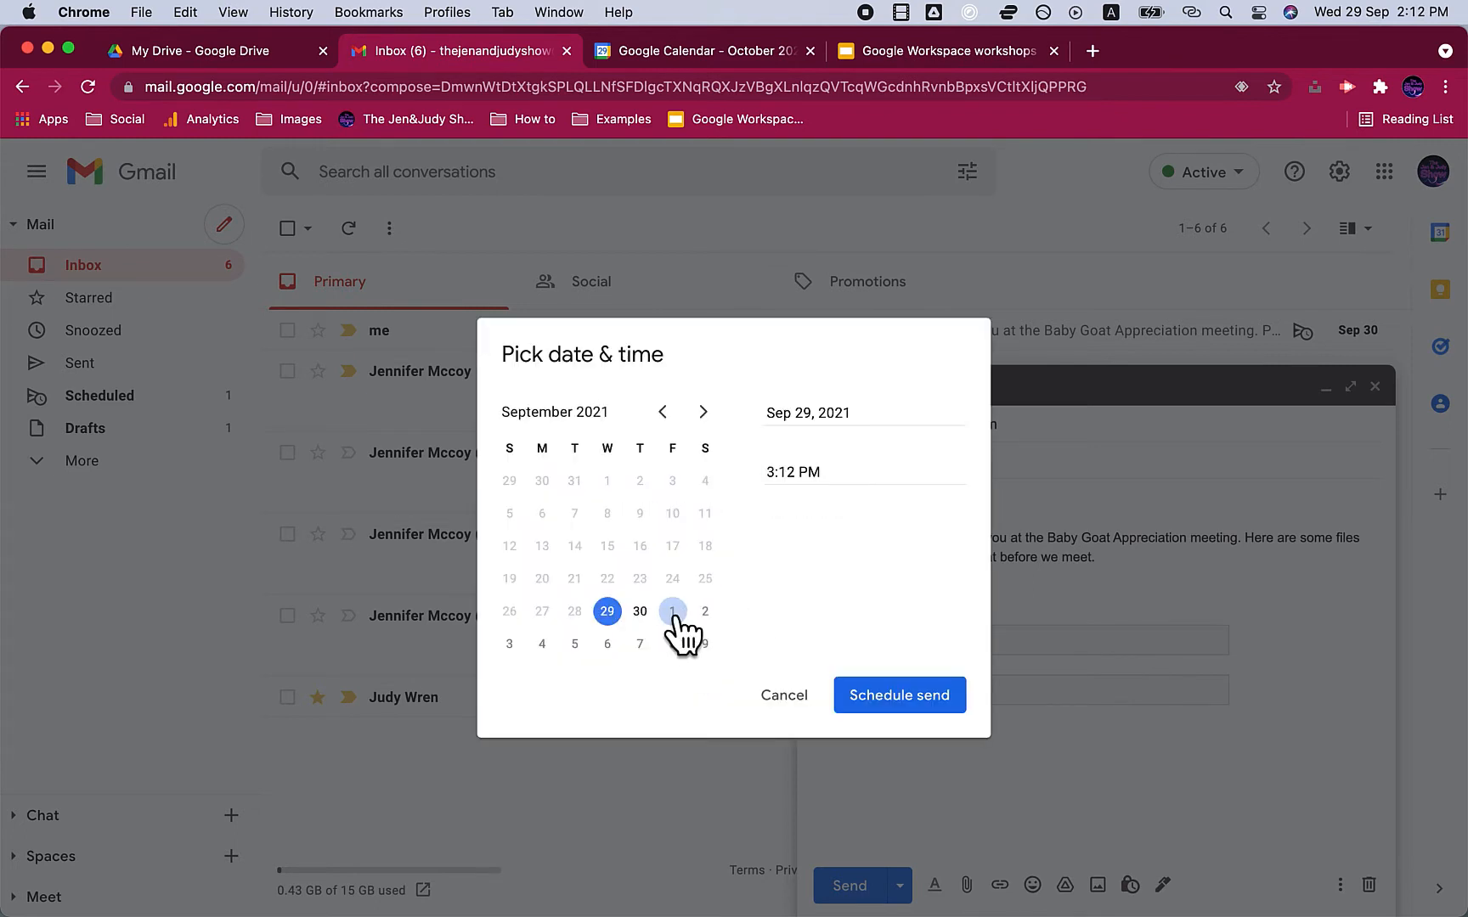
{"action": "left_click", "coordinate": [865, 486]}
{"action": "type", "text": "1:00 pm"}
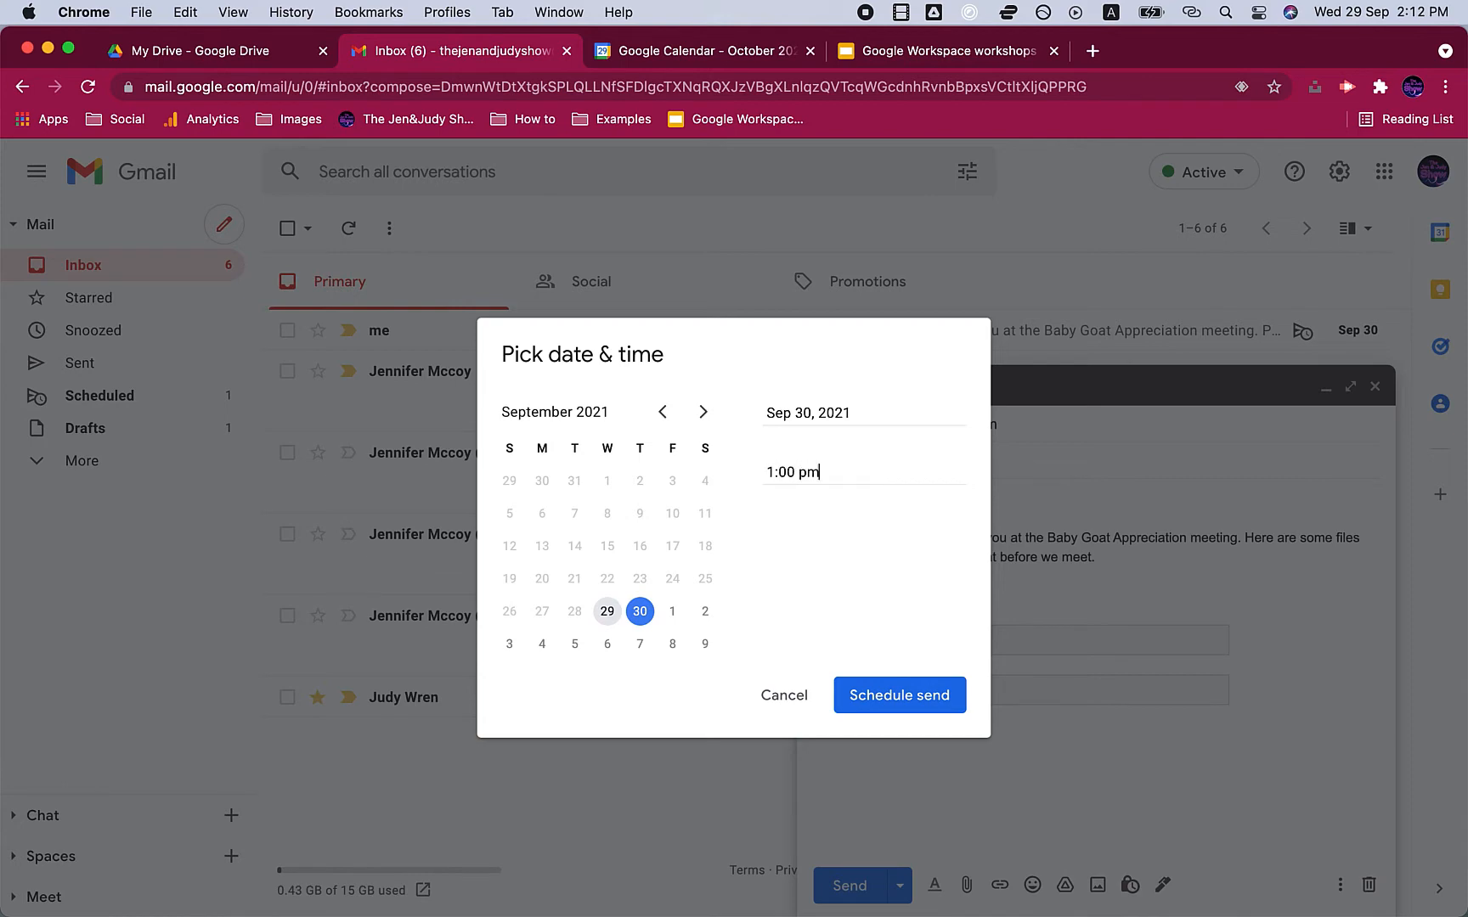
{"action": "left_click", "coordinate": [902, 705]}
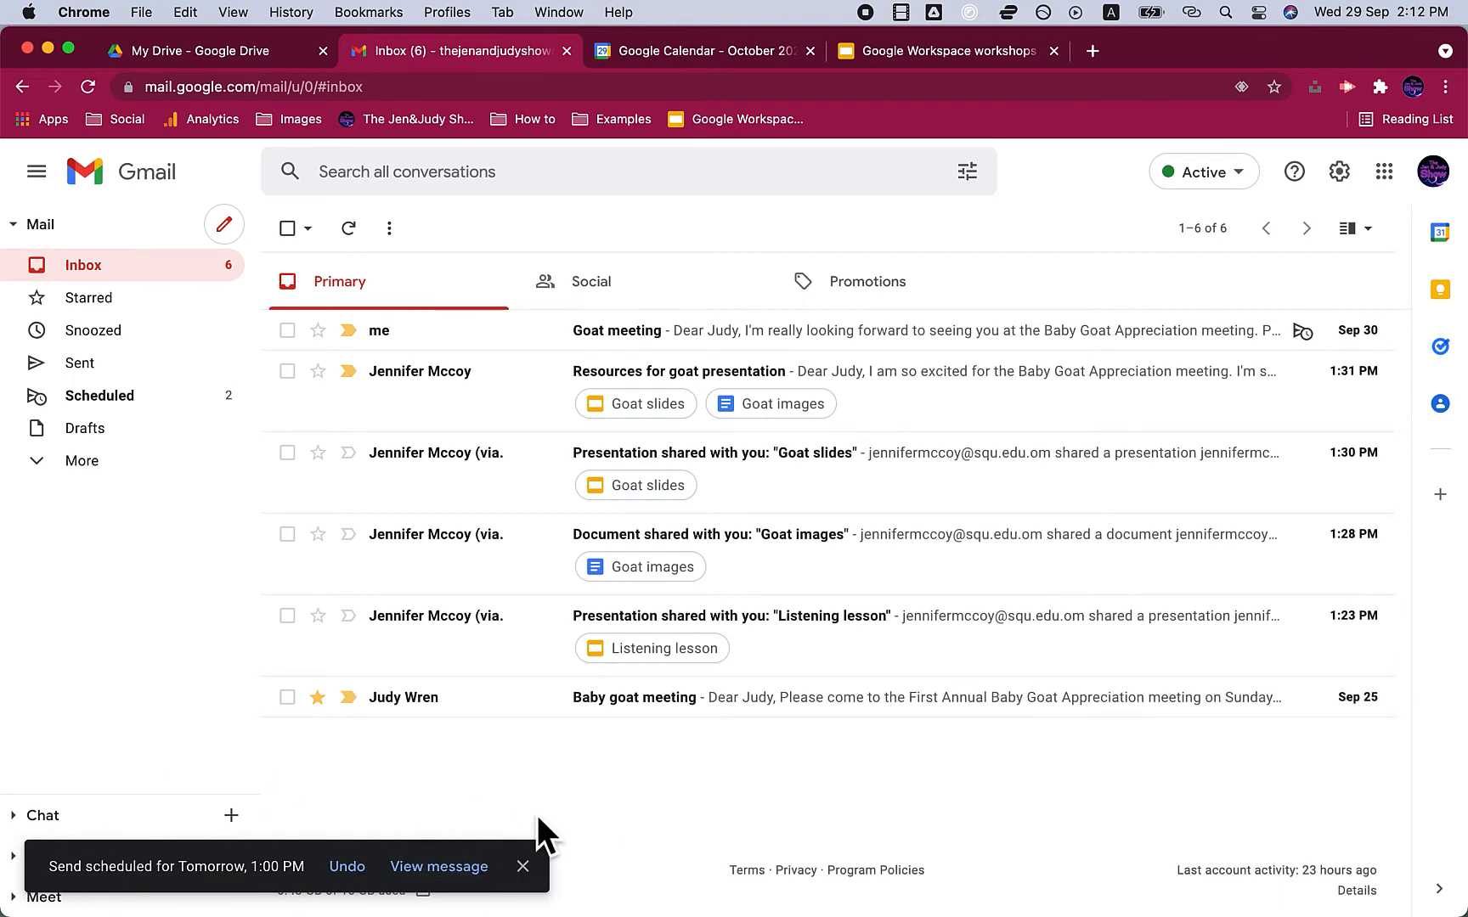
- Open the first Goat meeting message among the scheduled emails and cancel its scheduled send
{"action": "left_click", "coordinate": [139, 412]}
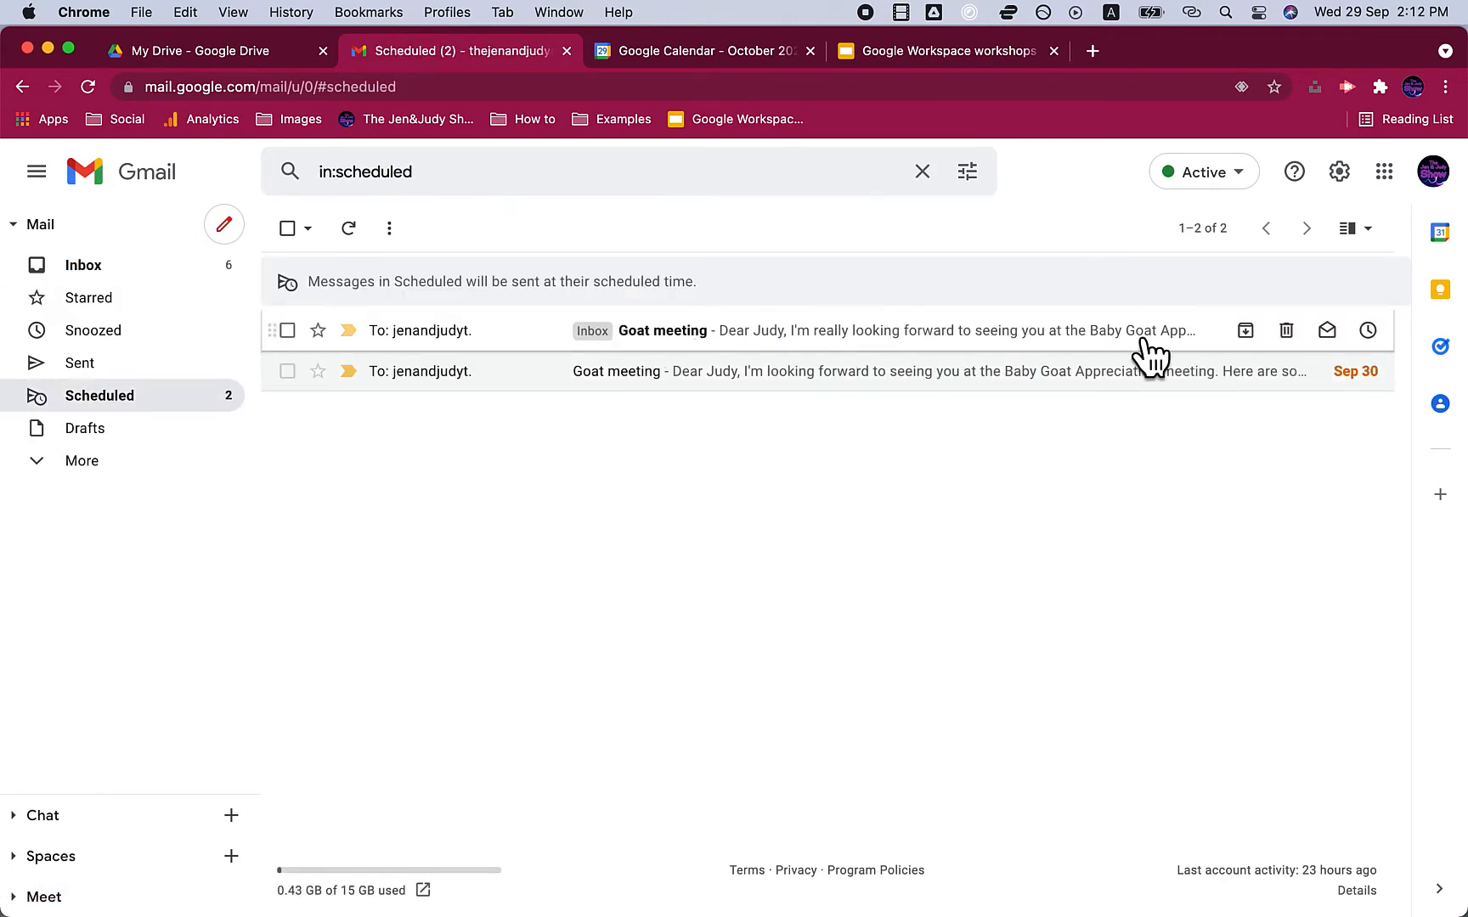
{"action": "left_click", "coordinate": [861, 327]}
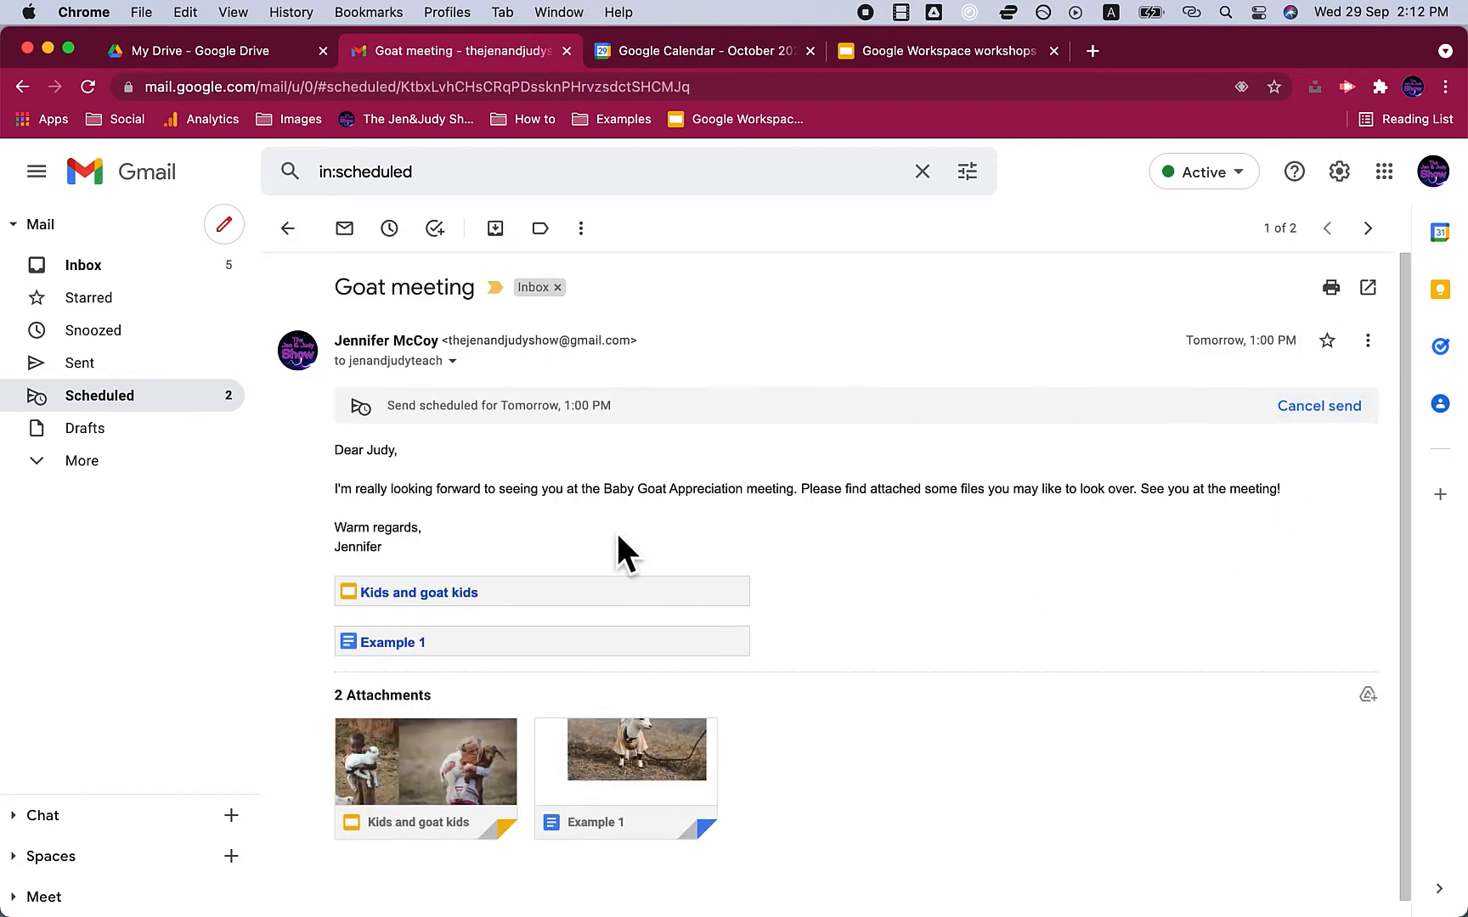
{"action": "left_click", "coordinate": [1340, 415]}
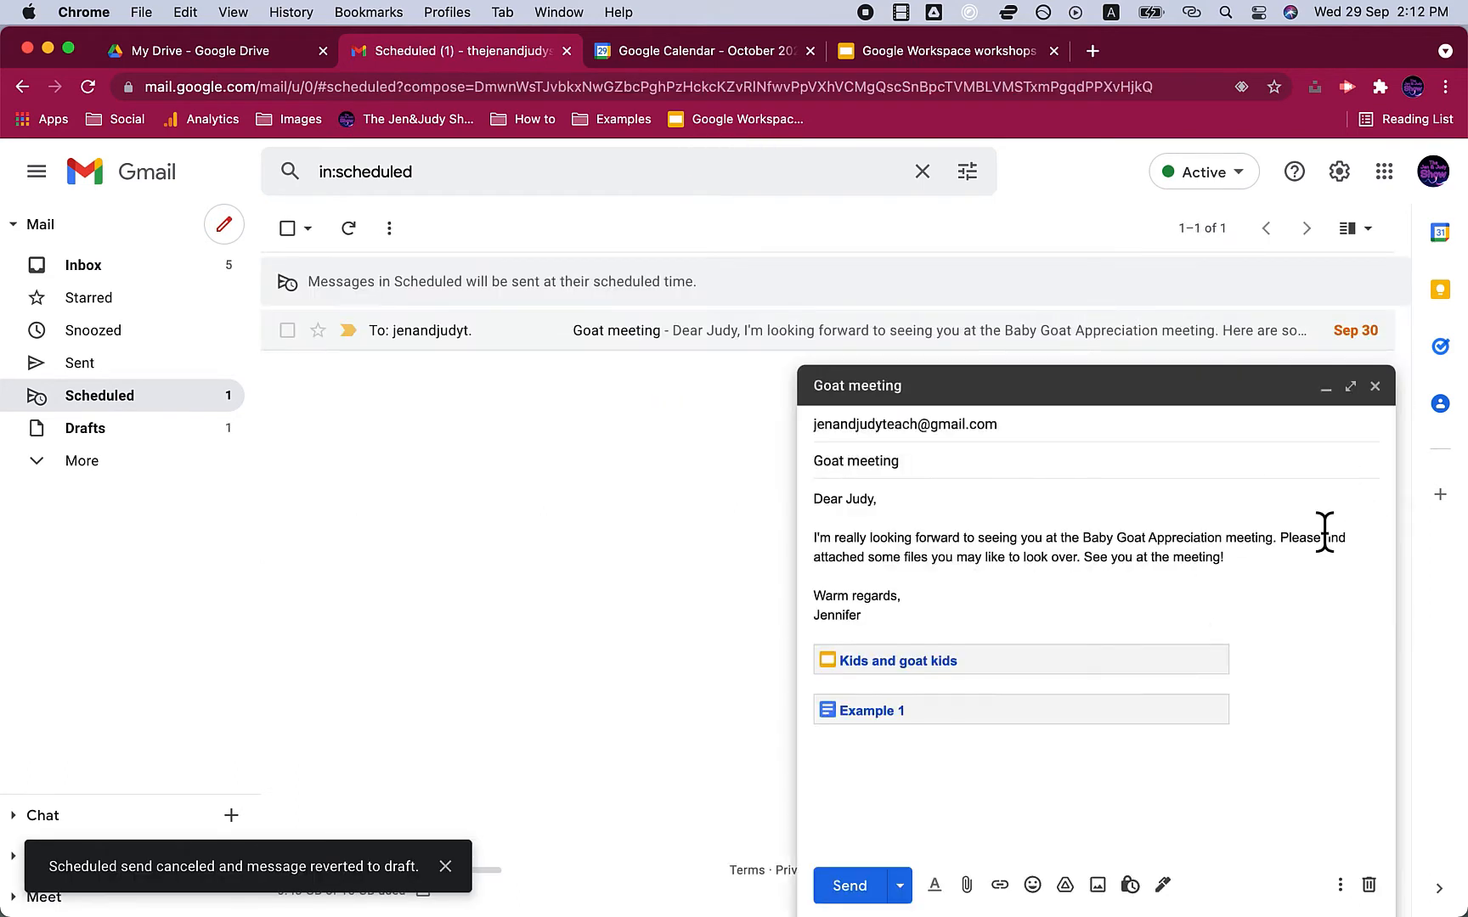
- Add the line "Enjoy the files!" as a separate paragraph above the closing of the Goat meeting draft
{"action": "left_click", "coordinate": [1240, 568]}
{"action": "key", "text": "Return"}
{"action": "key", "text": "Return"}
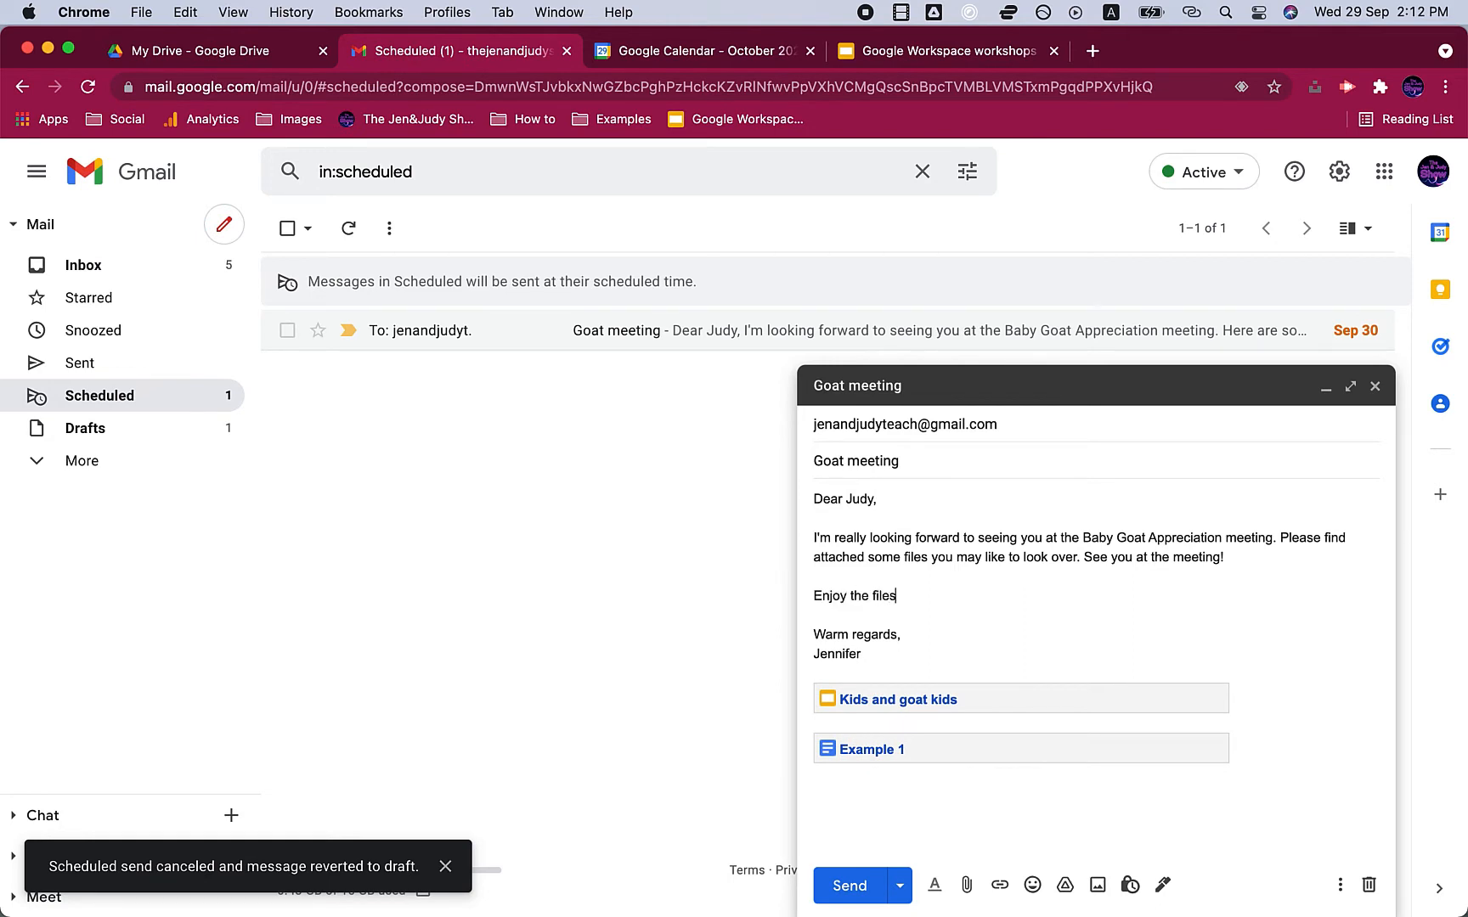
- Reschedule the edited Goat meeting email to send on Sep 30, 2021 at 1:00 PM
{"action": "left_click", "coordinate": [901, 885]}
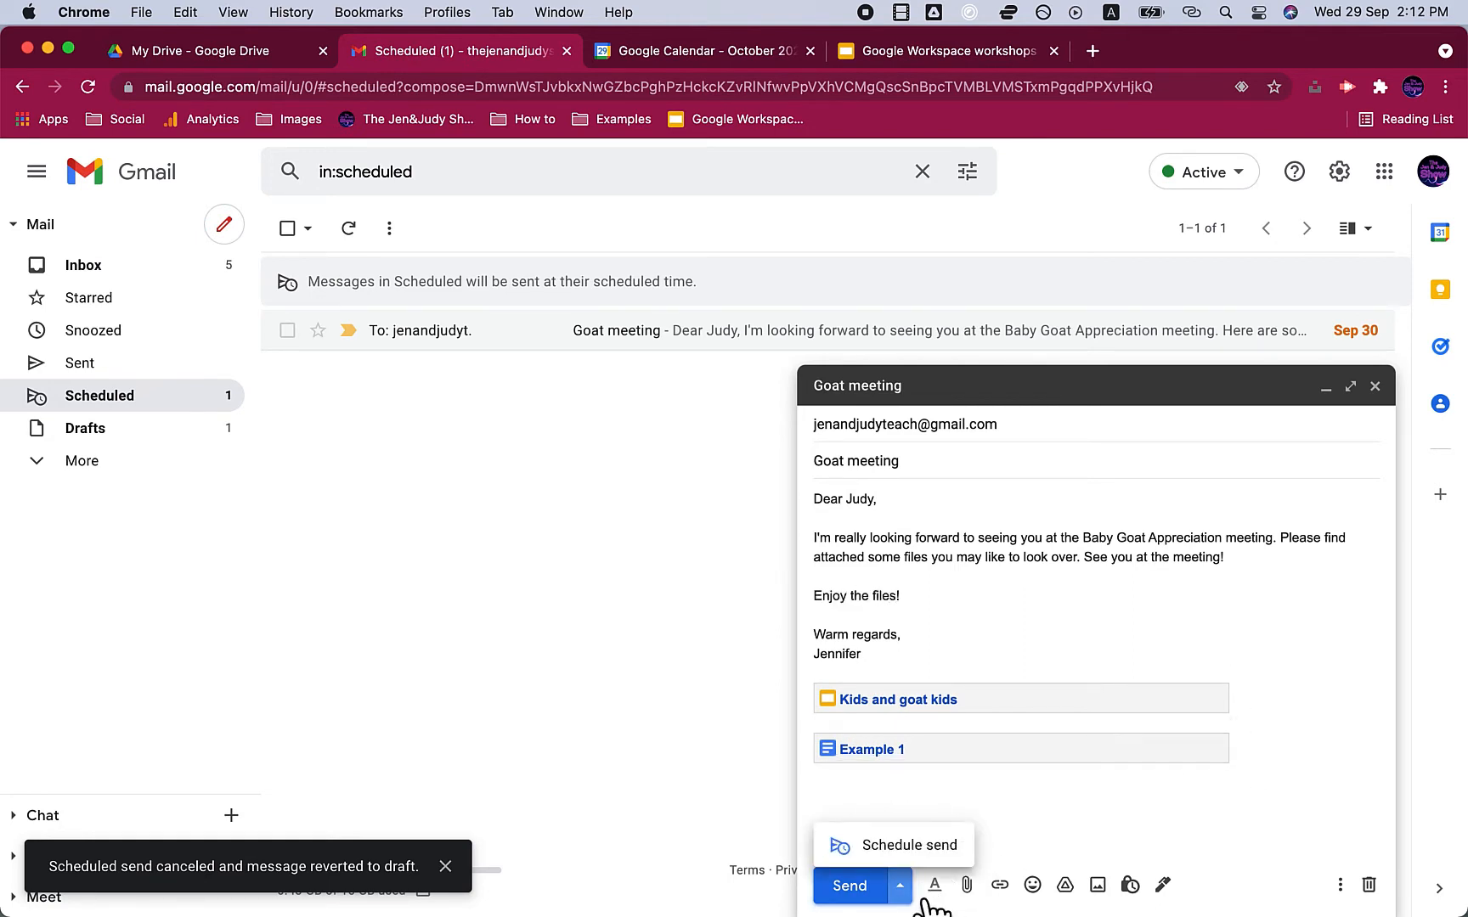
{"action": "left_click", "coordinate": [940, 843]}
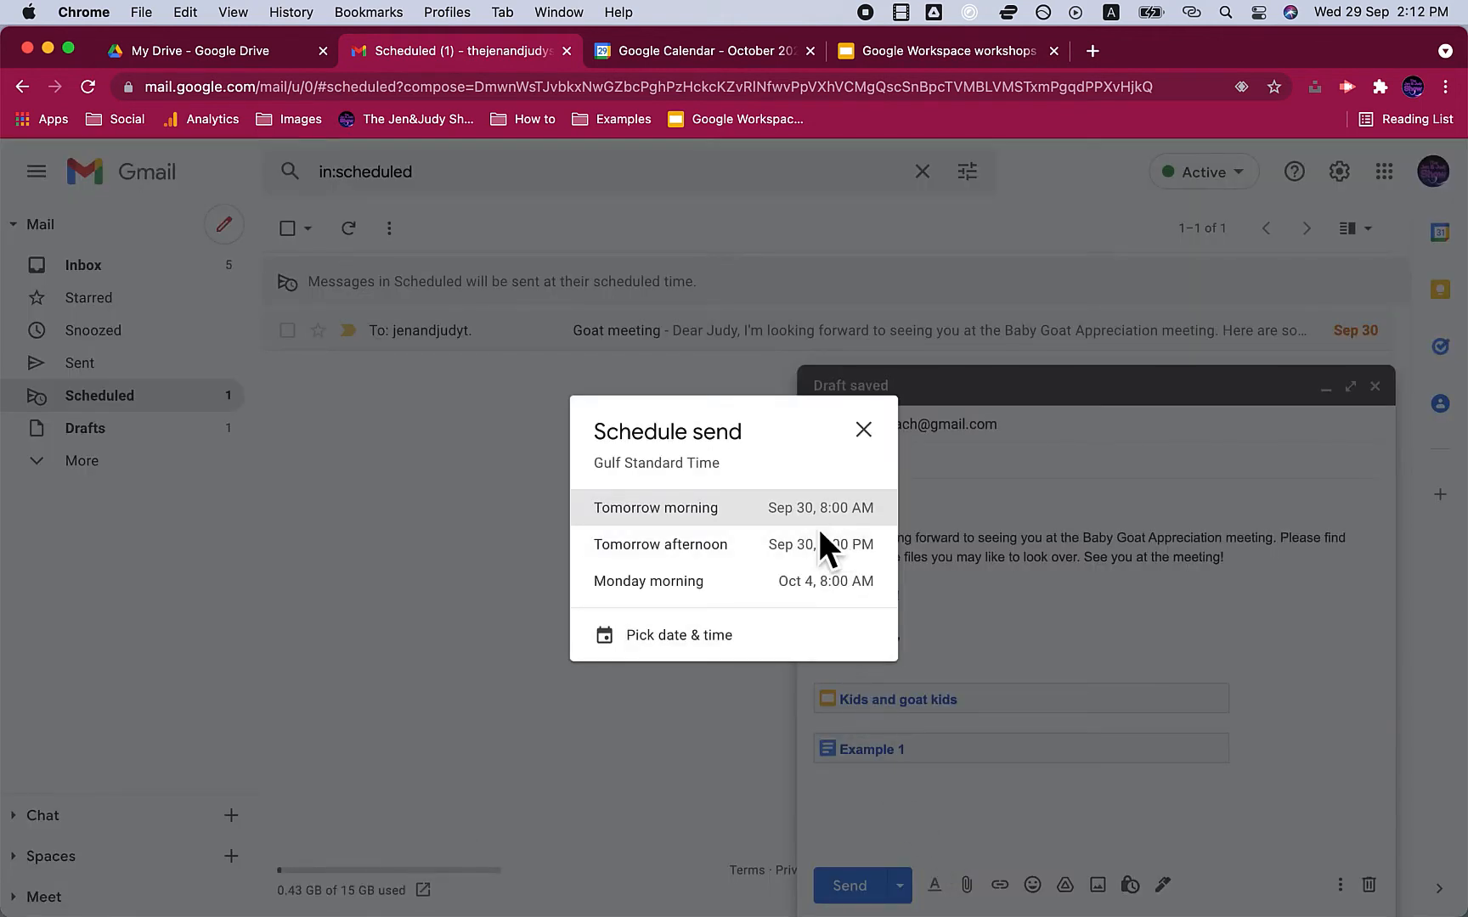
{"action": "left_click", "coordinate": [760, 650]}
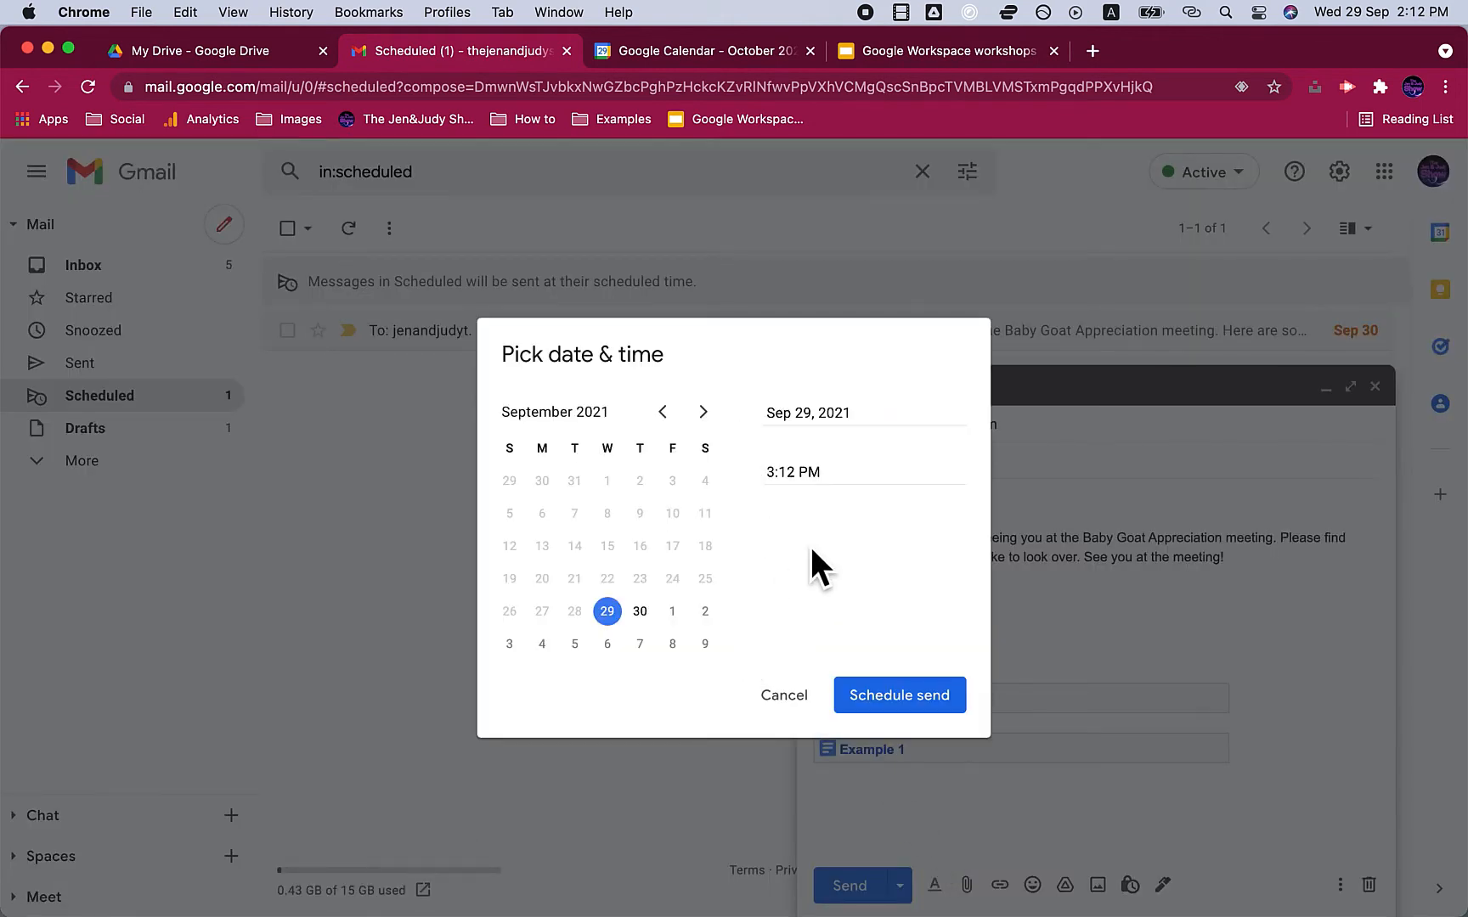
{"action": "left_click", "coordinate": [844, 473]}
{"action": "type", "text": "1"}
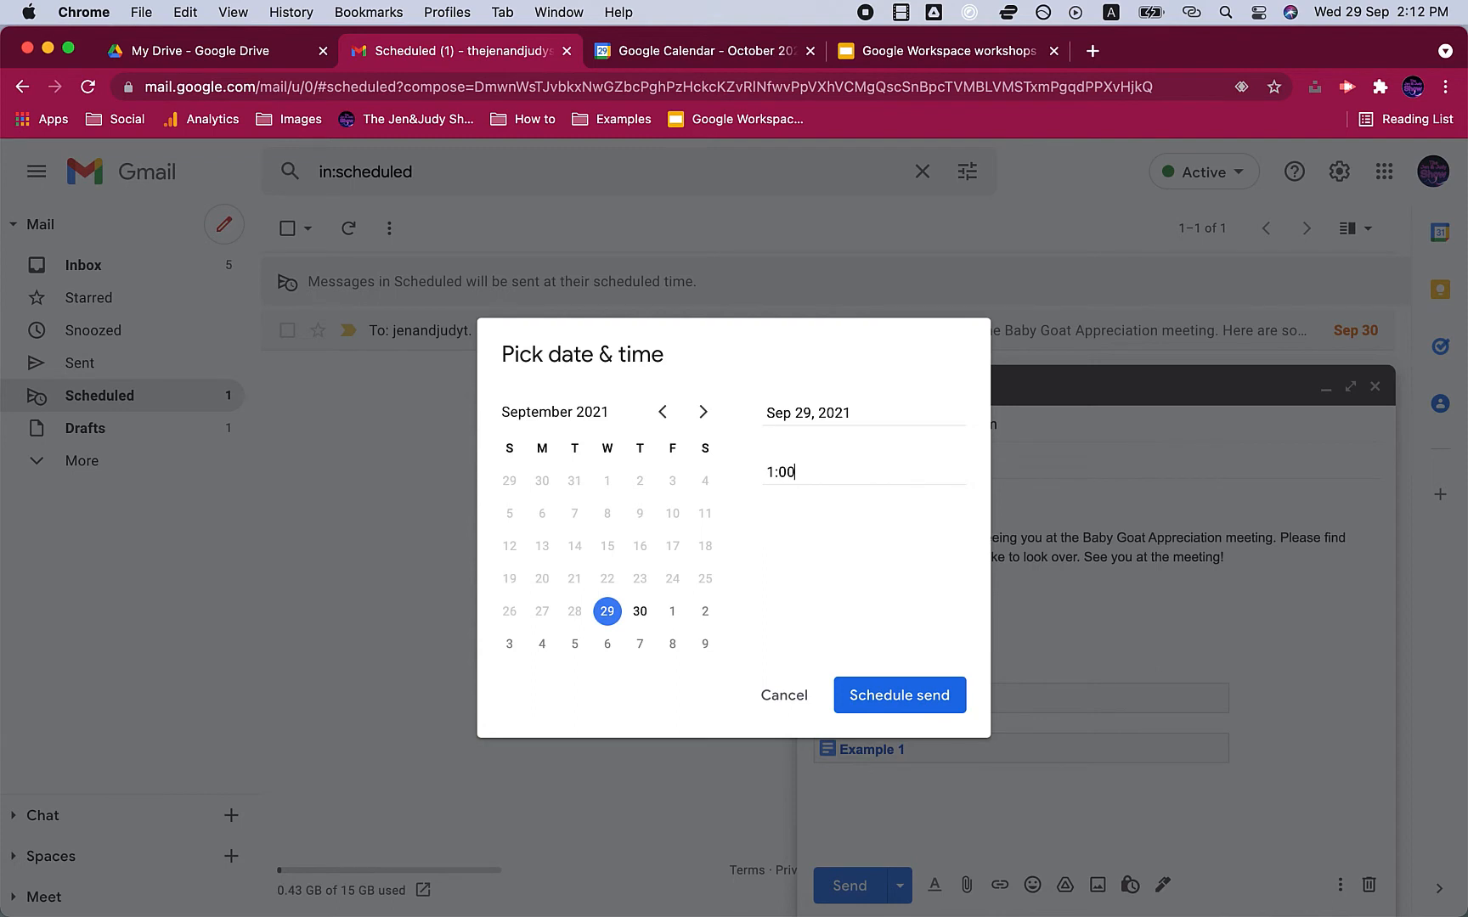
{"action": "type", "text": ":00 PM"}
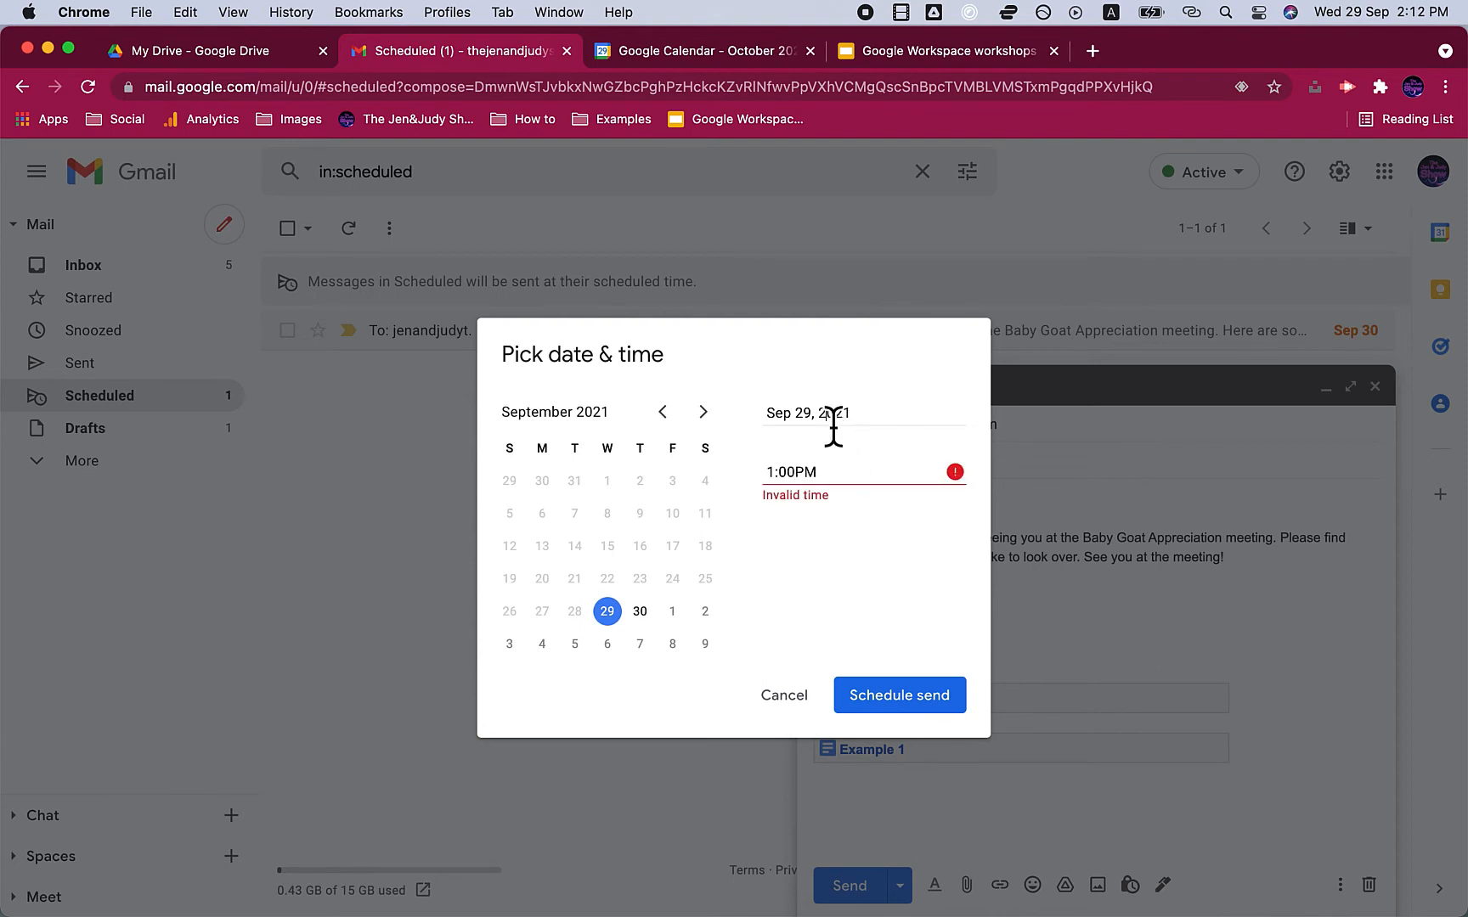
{"action": "left_click", "coordinate": [642, 611]}
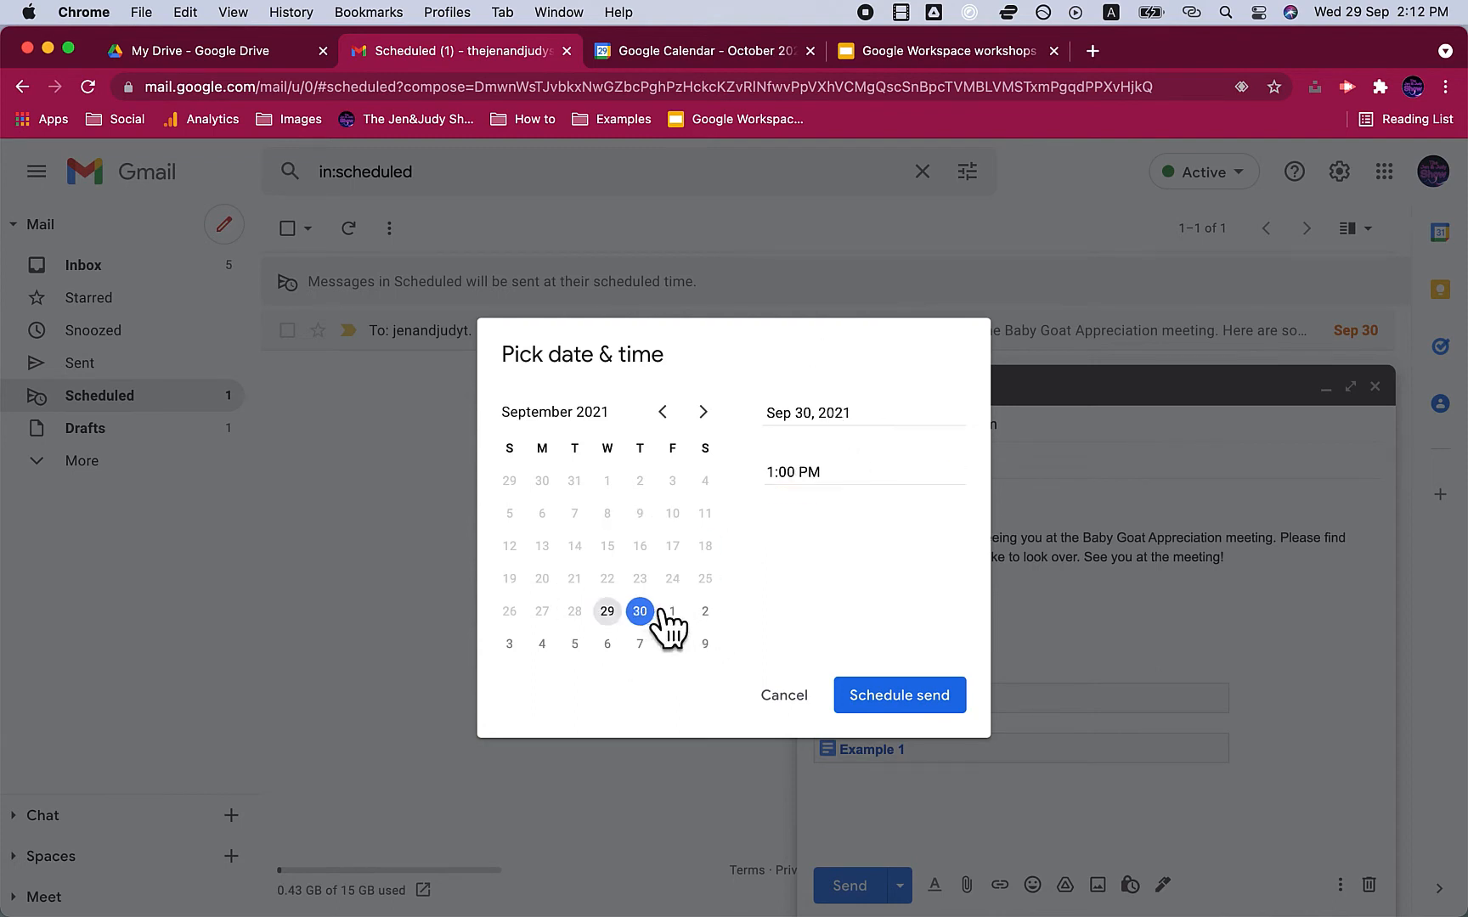
{"action": "left_click", "coordinate": [894, 688]}
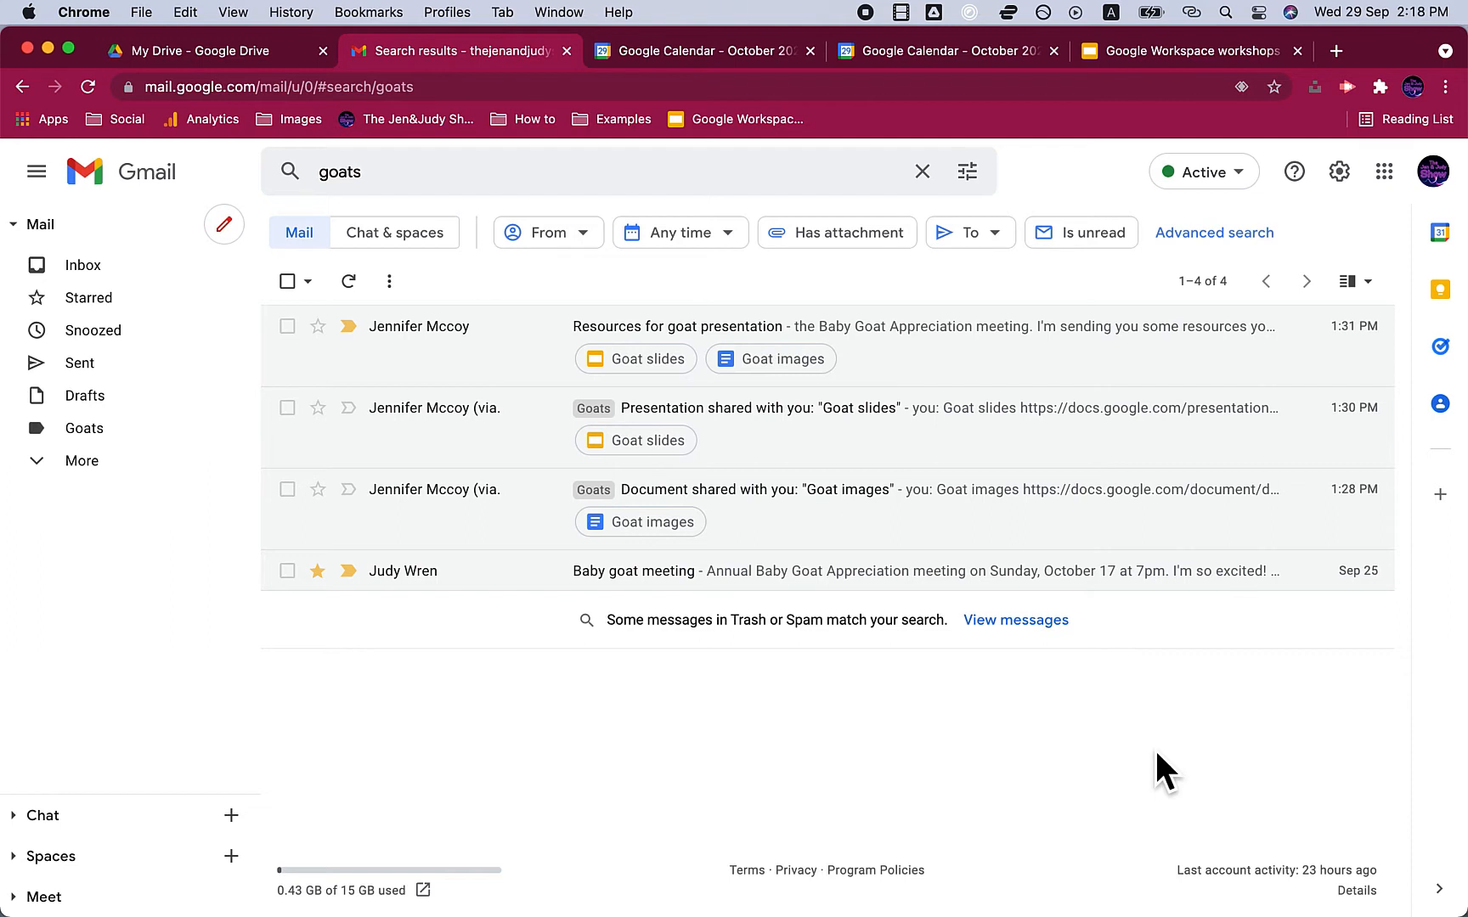
- Open the "Resources for goat presentation" email from the search results and clear the search term
{"action": "left_click", "coordinate": [960, 340]}
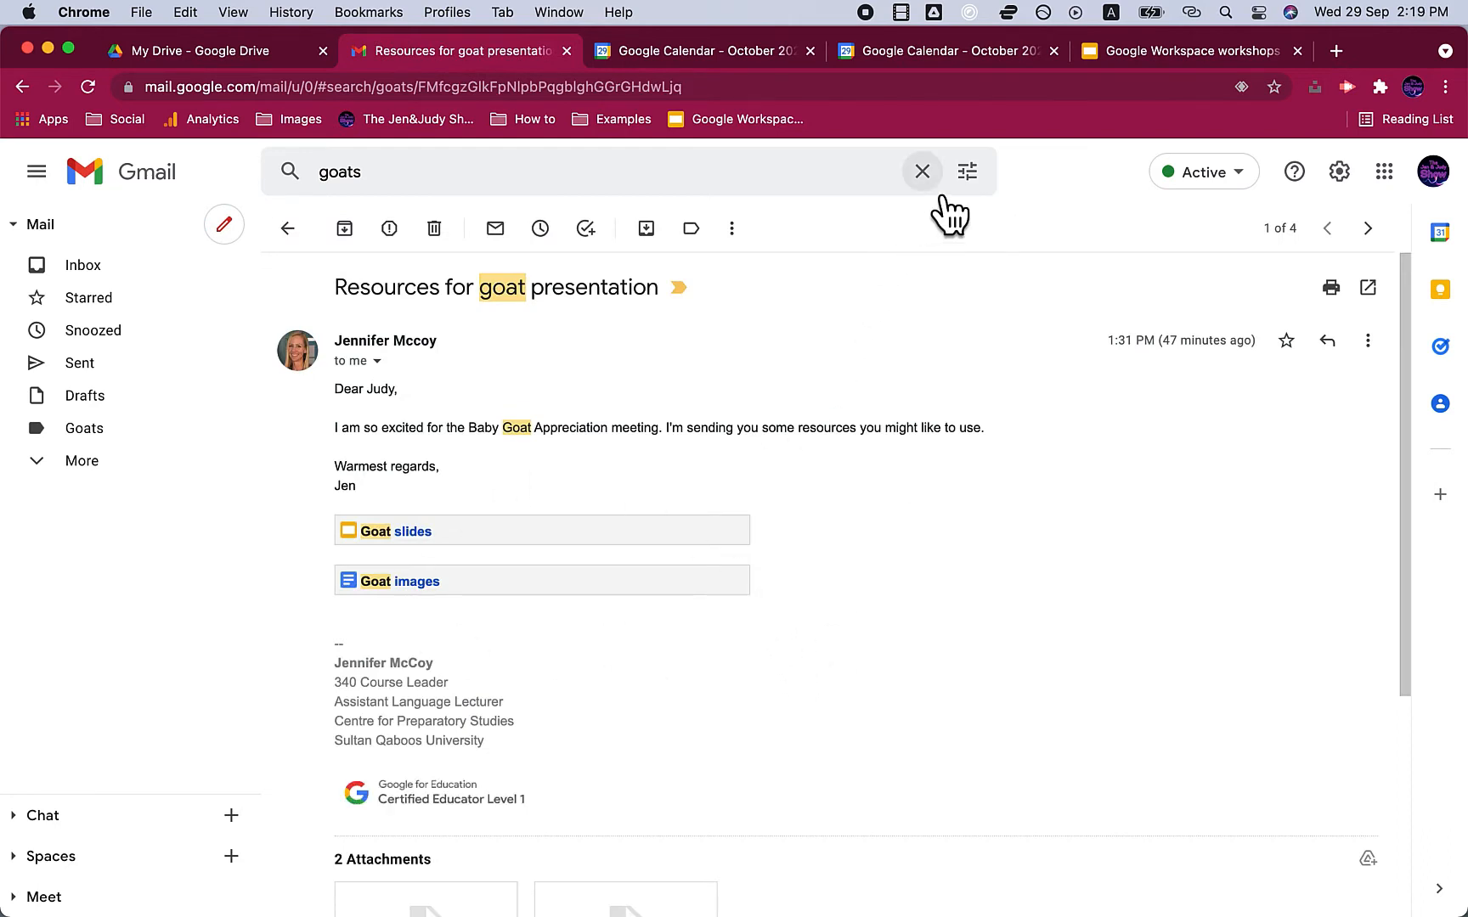
{"action": "left_click", "coordinate": [922, 172]}
{"action": "left_click", "coordinate": [971, 548]}
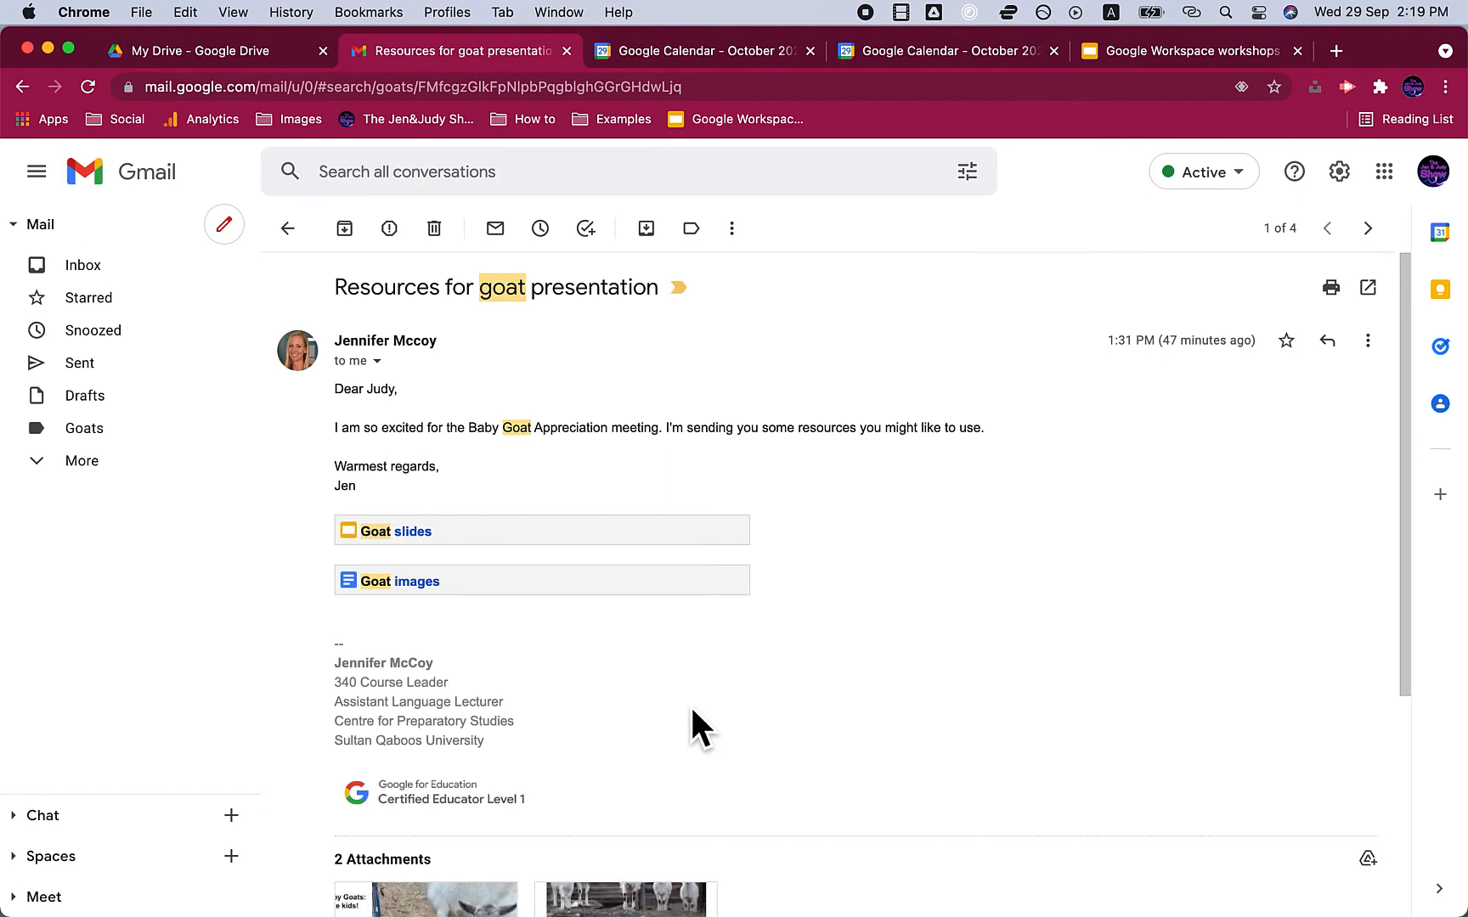
- Add a shortcut to the attached Goat slides in the ELT21 Conference folder of My Drive
{"action": "scroll", "coordinate": [842, 735], "scroll_direction": "down", "scroll_amount": 5}
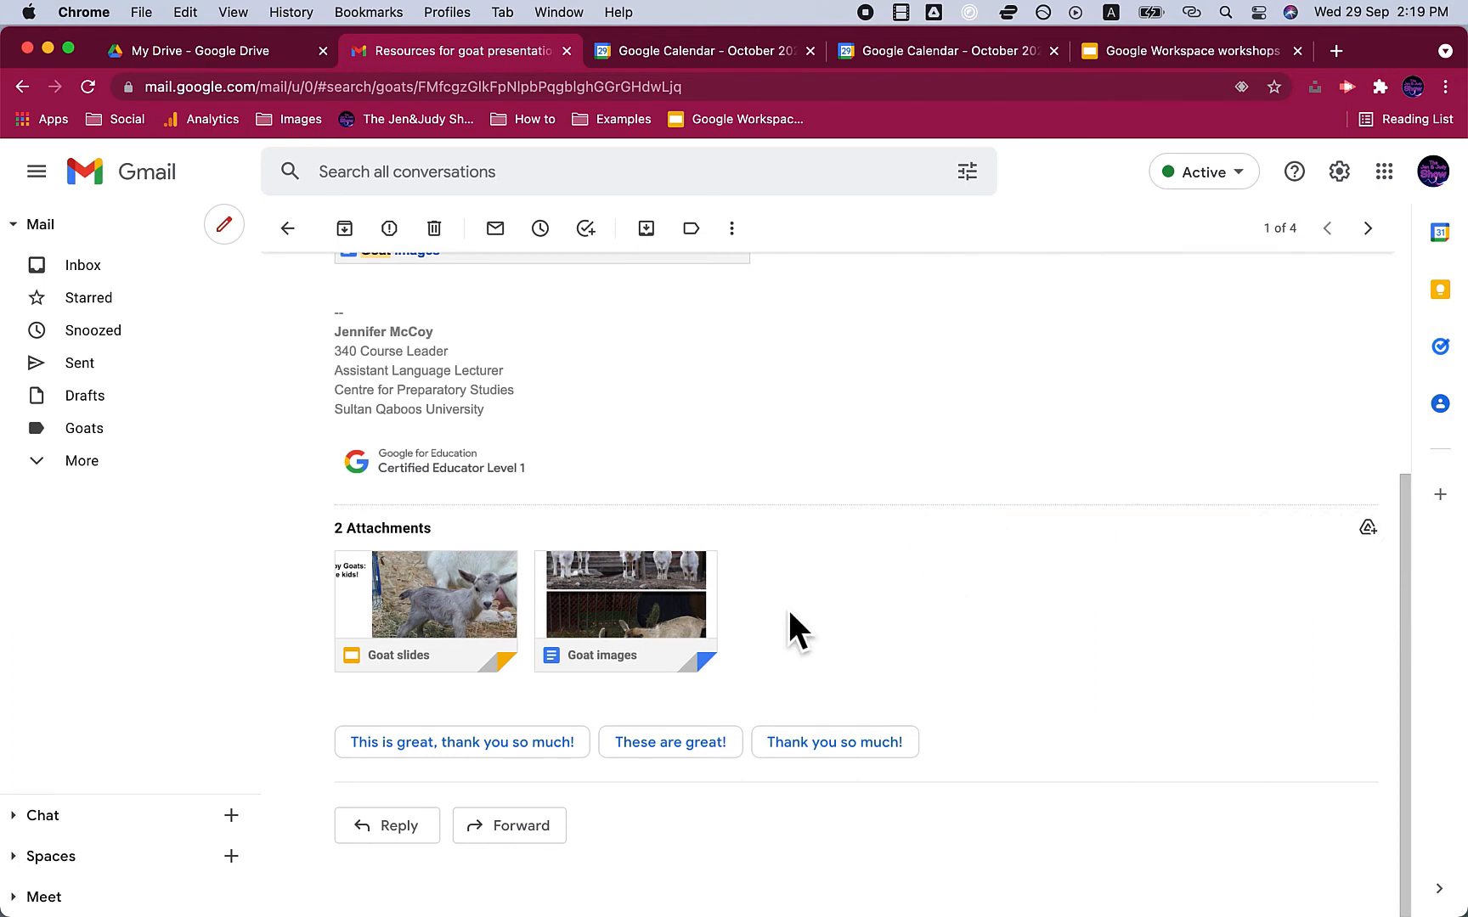
{"action": "left_click", "coordinate": [393, 654]}
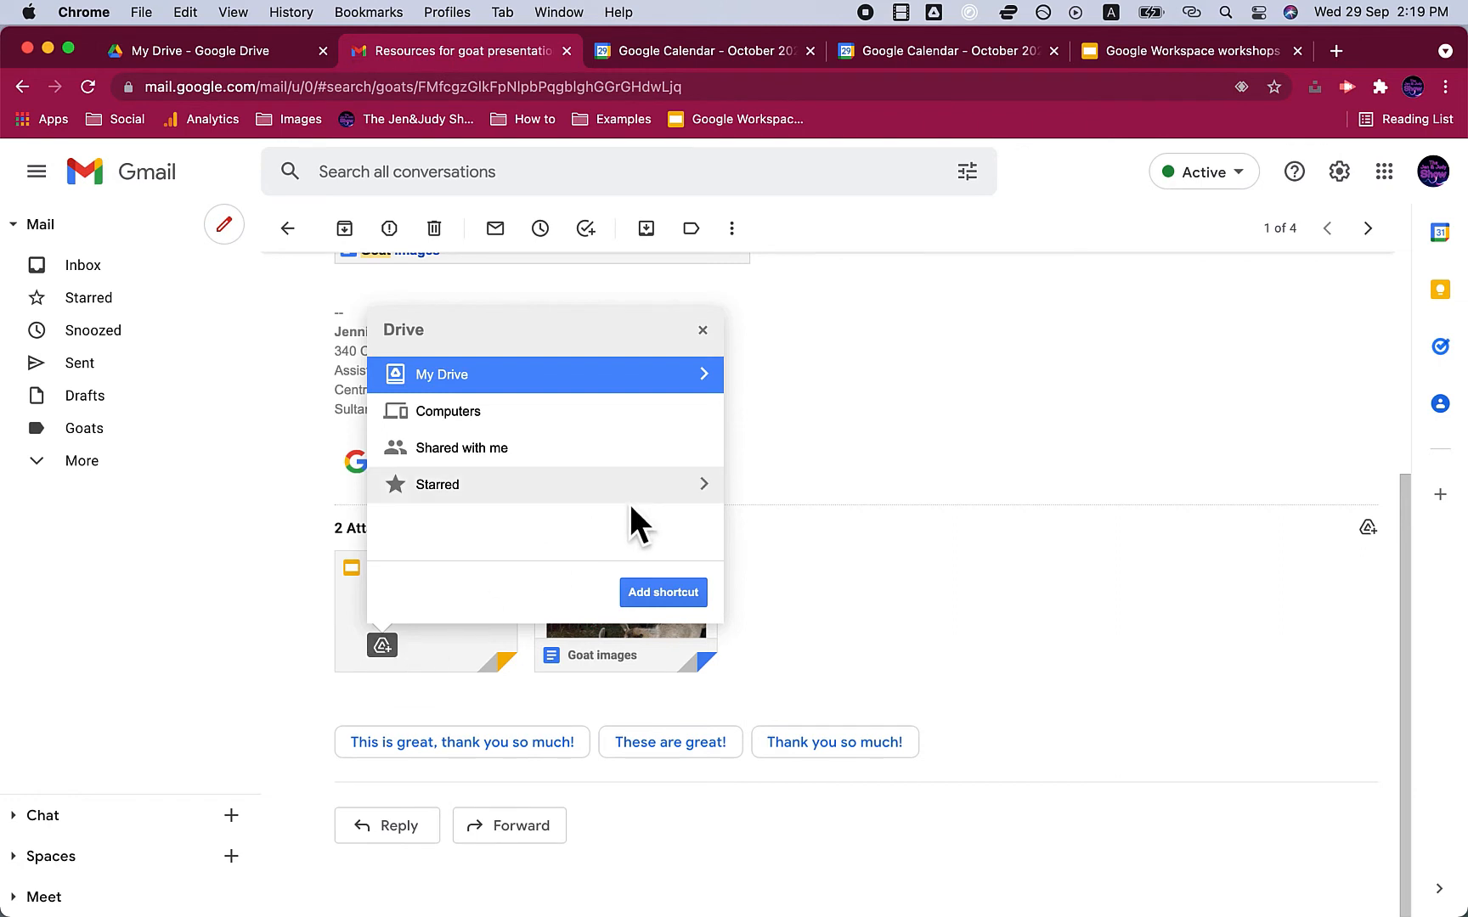
{"action": "left_click", "coordinate": [714, 379]}
{"action": "left_click", "coordinate": [709, 413]}
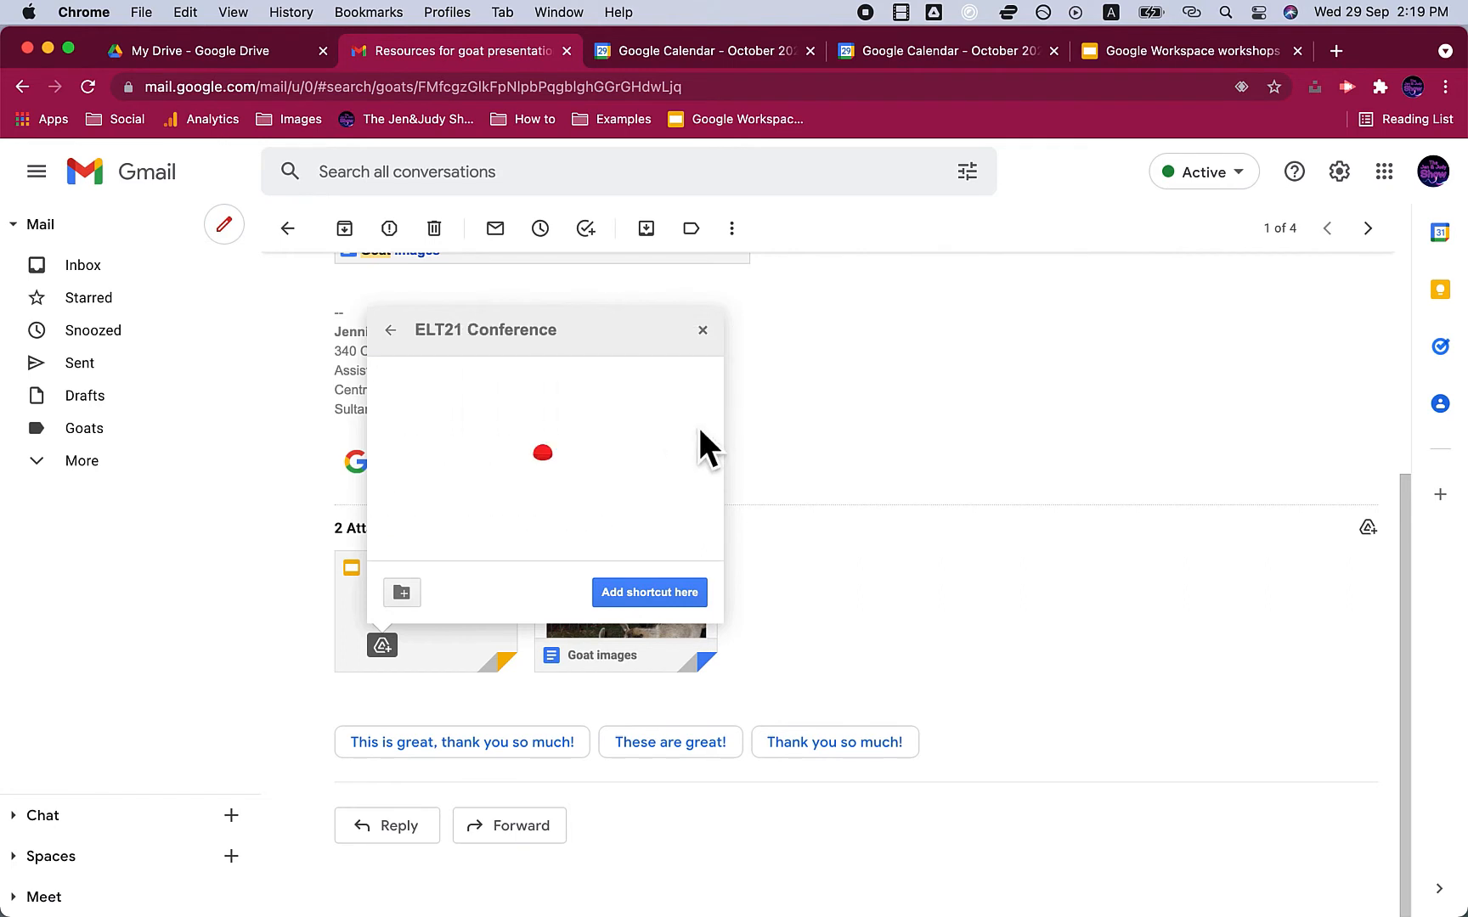
{"action": "left_click", "coordinate": [647, 592]}
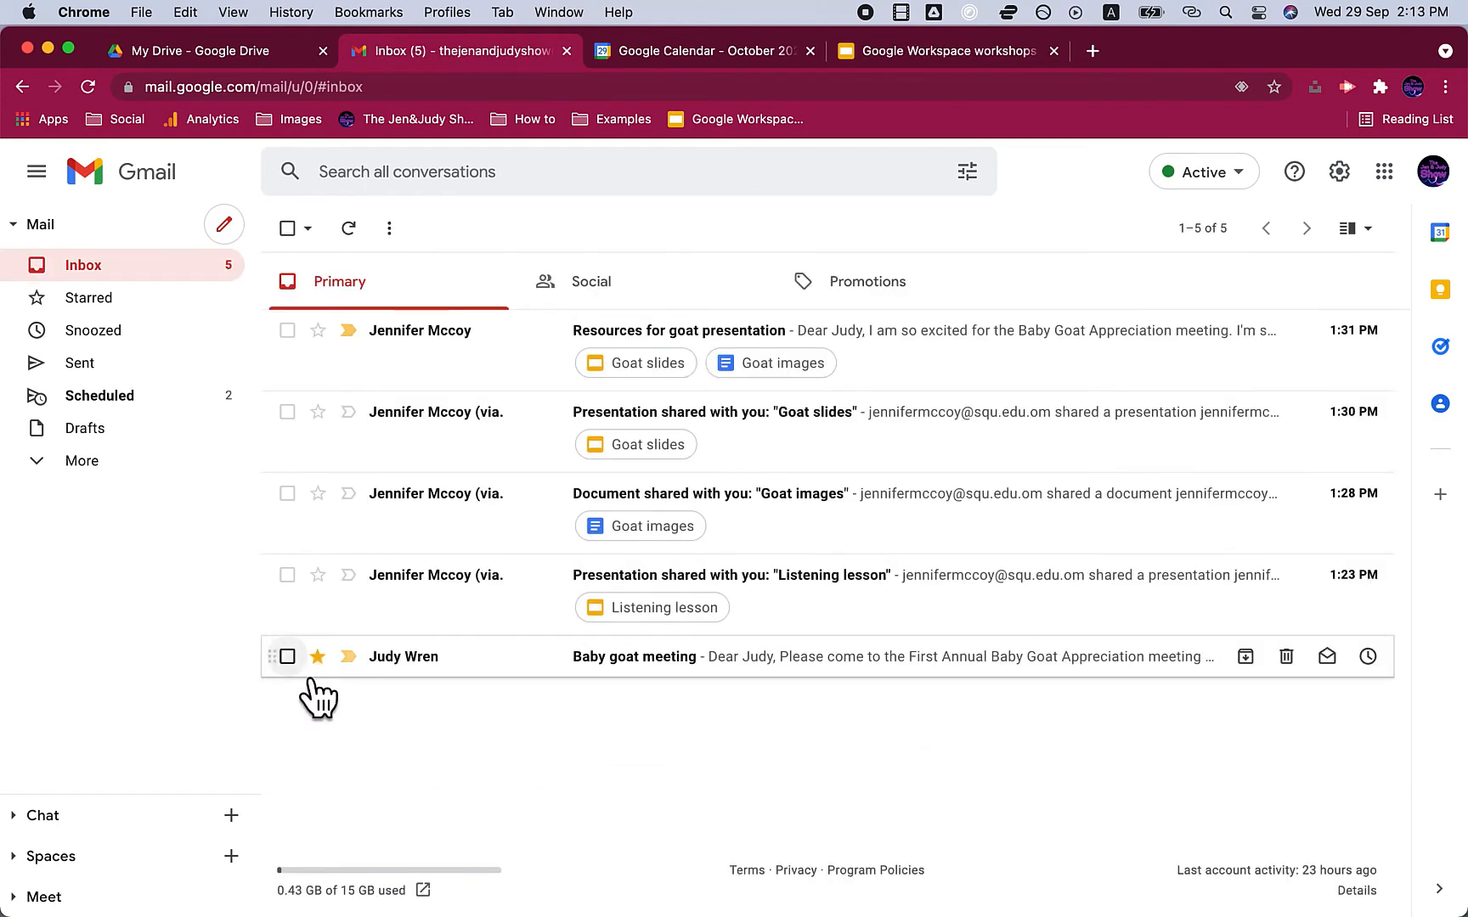
- Archive the "Baby goat meeting" email from the inbox and check where All Mail is among the additional mail folders
{"action": "left_click", "coordinate": [288, 657]}
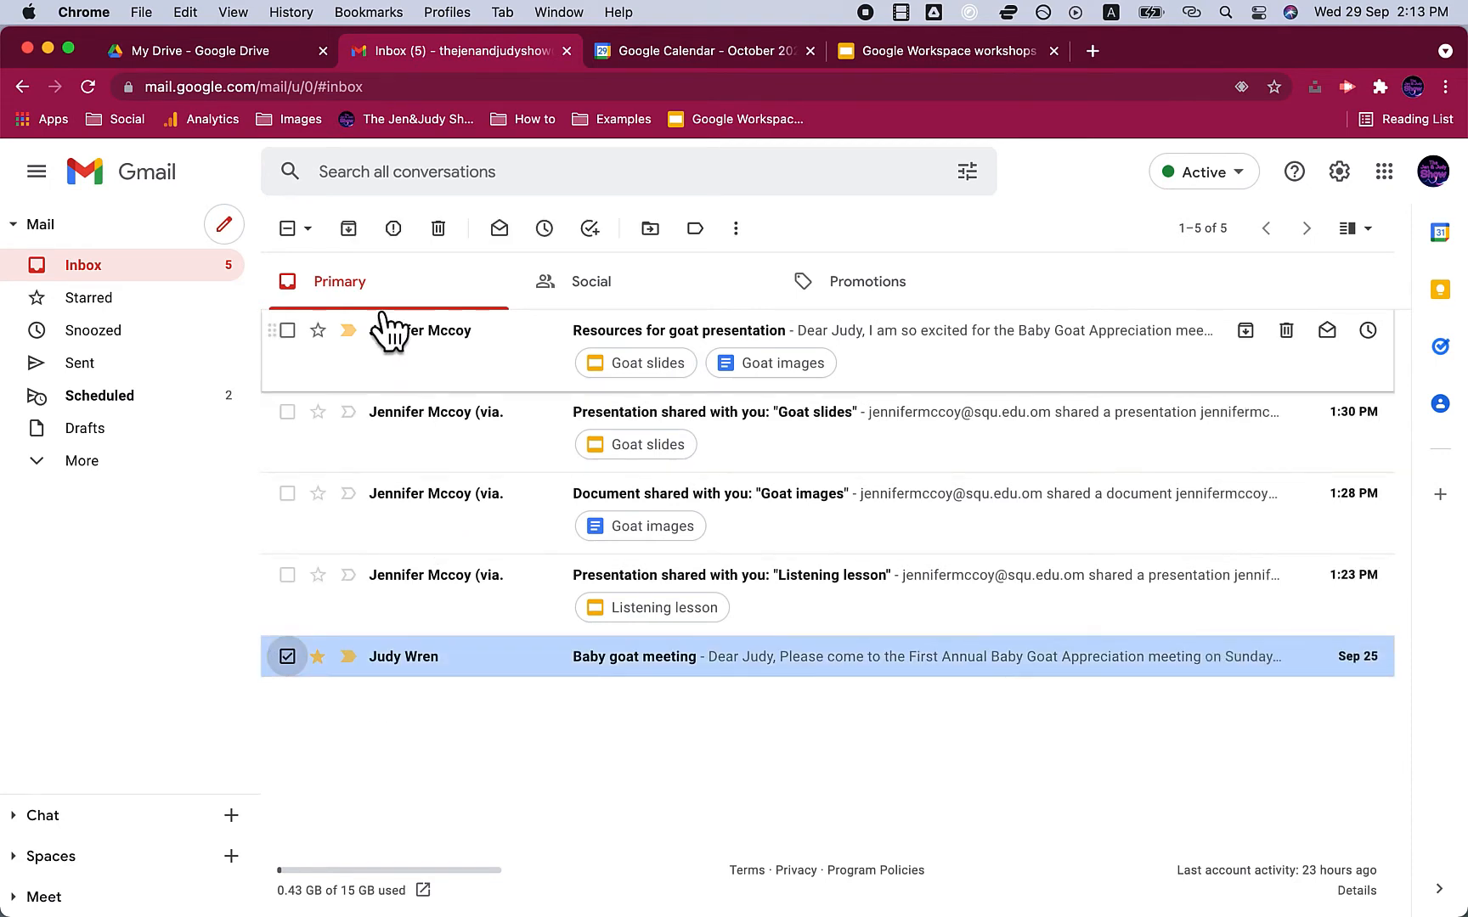
{"action": "left_click", "coordinate": [367, 246]}
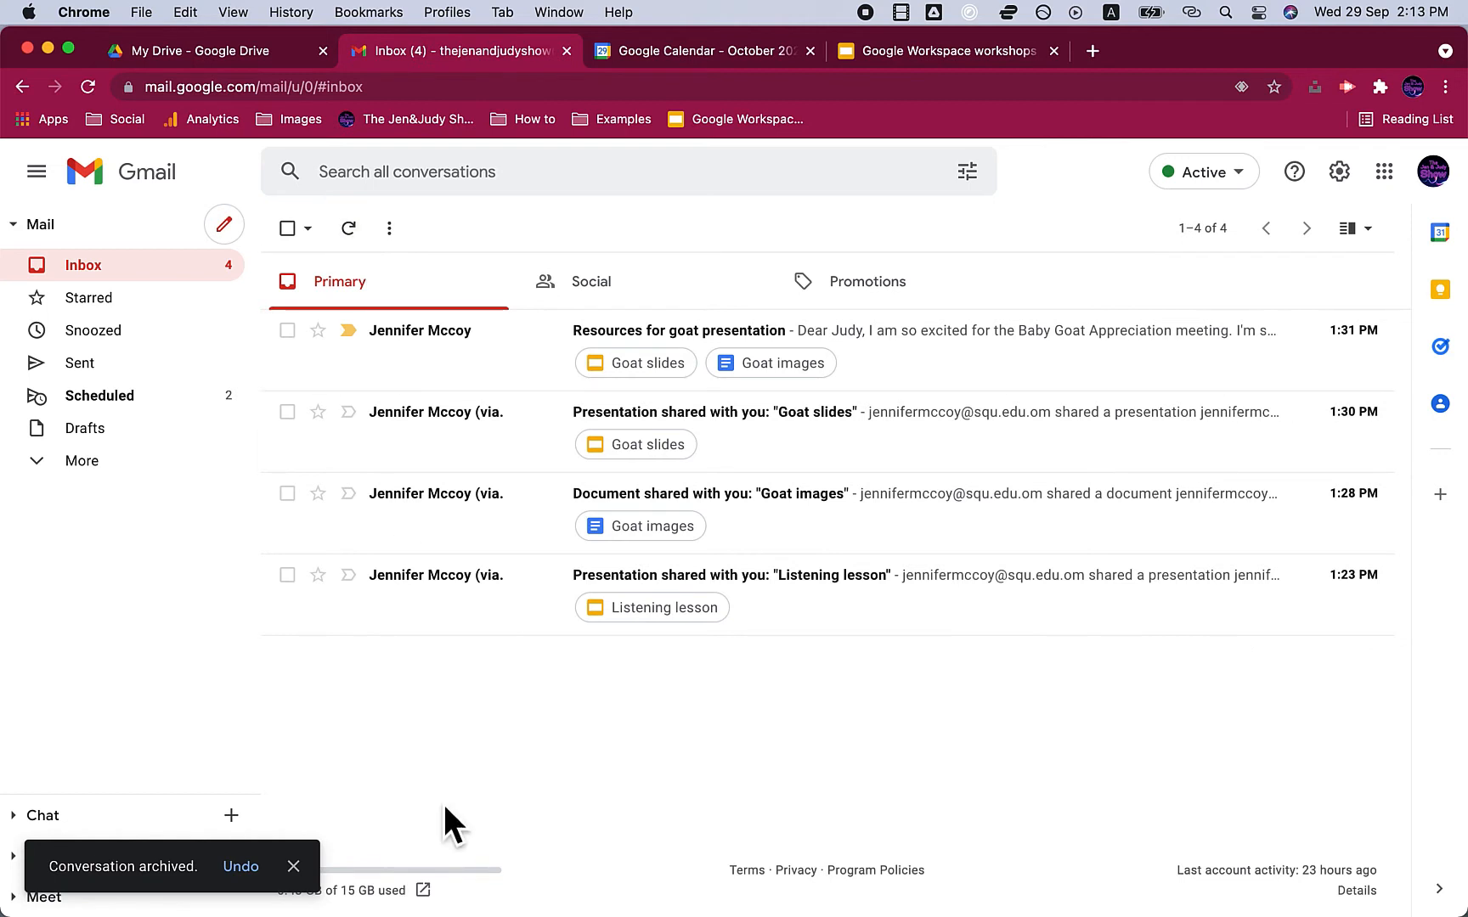
{"action": "left_click", "coordinate": [81, 469]}
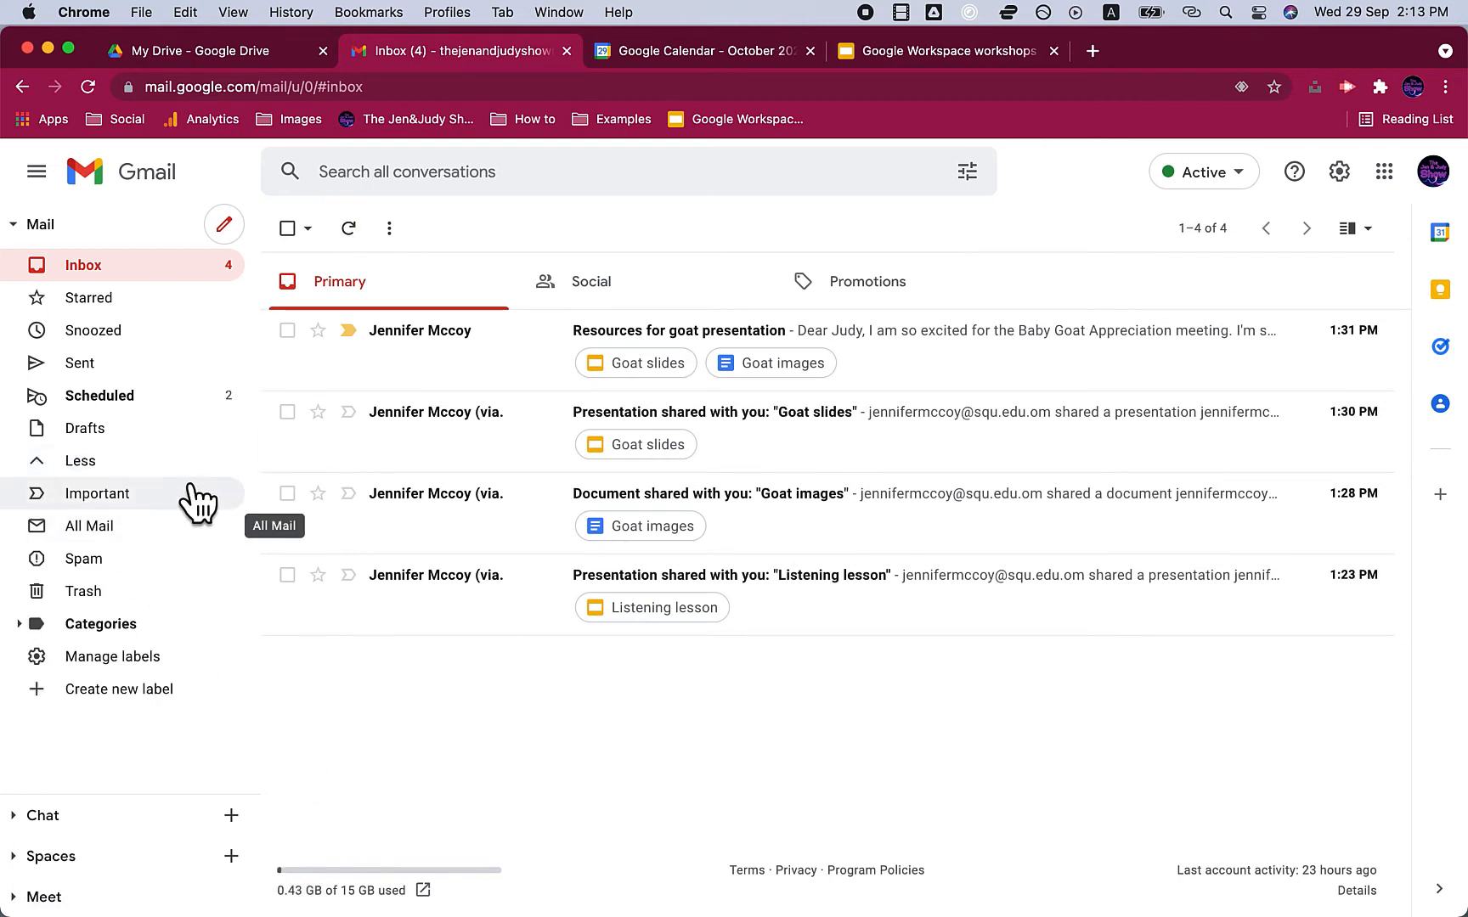
{"action": "left_click", "coordinate": [127, 272]}
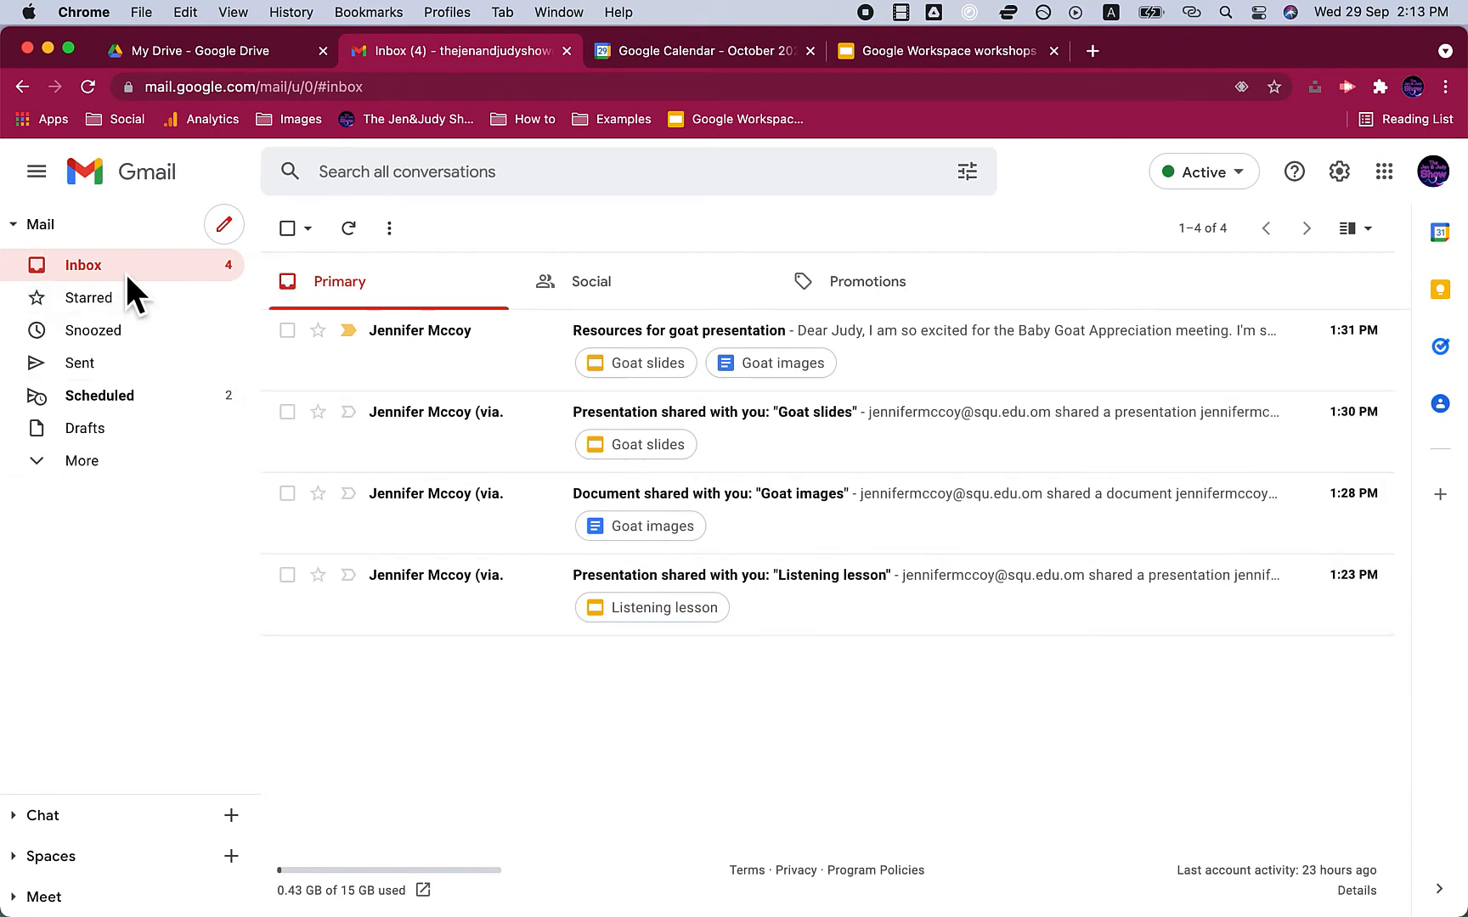
- Search the mail for "baby goat meeting" and move the archived "Baby goat meeting" email back to the inbox
{"action": "left_click", "coordinate": [550, 194]}
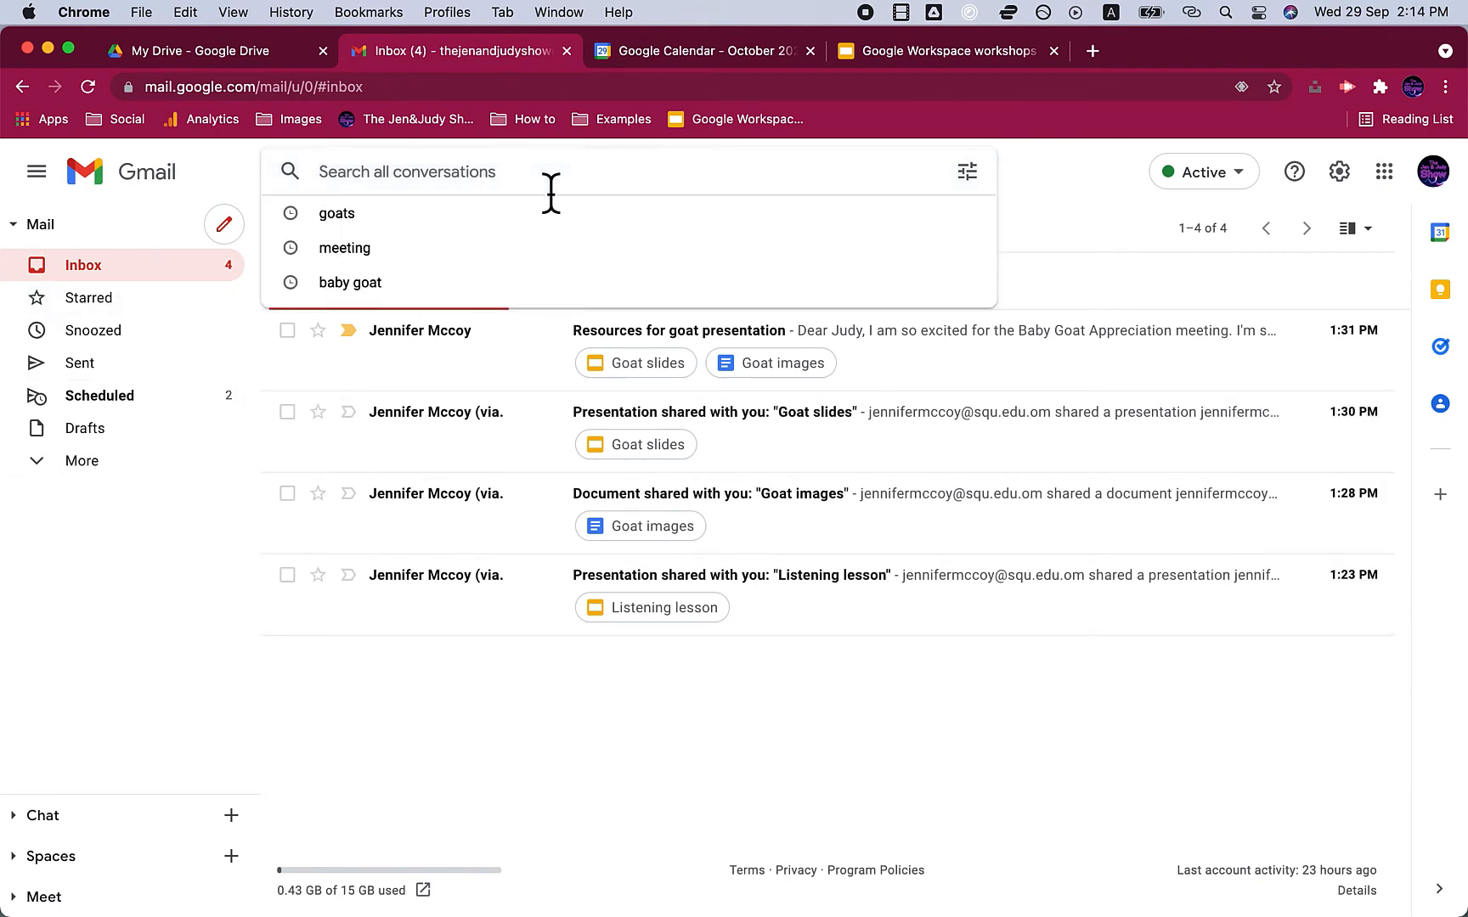
{"action": "type", "text": "baby "}
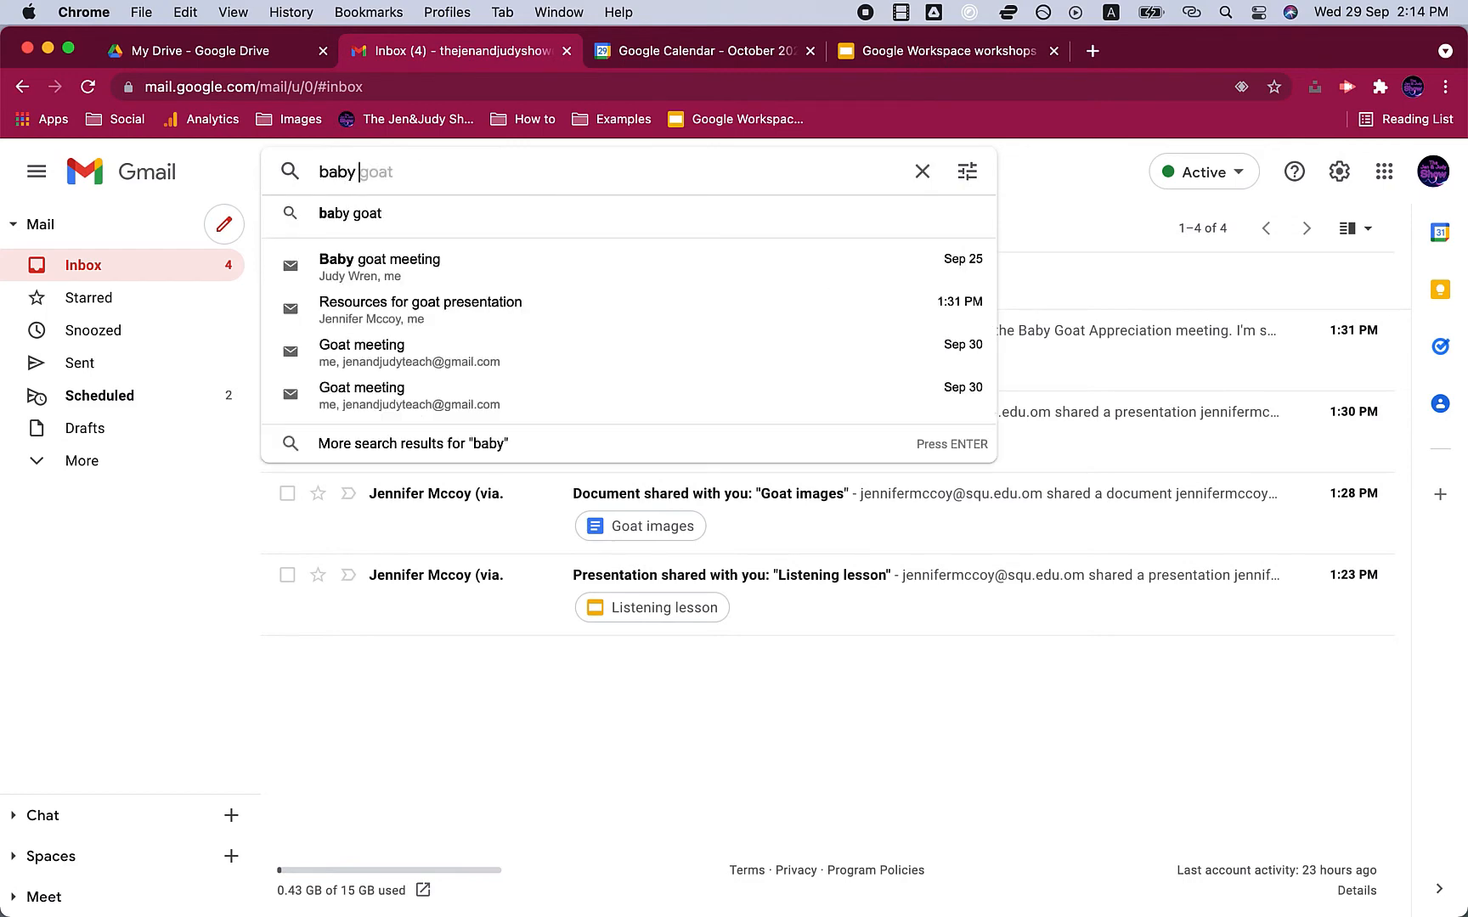
{"action": "type", "text": "goat meeting"}
{"action": "key", "text": "Return"}
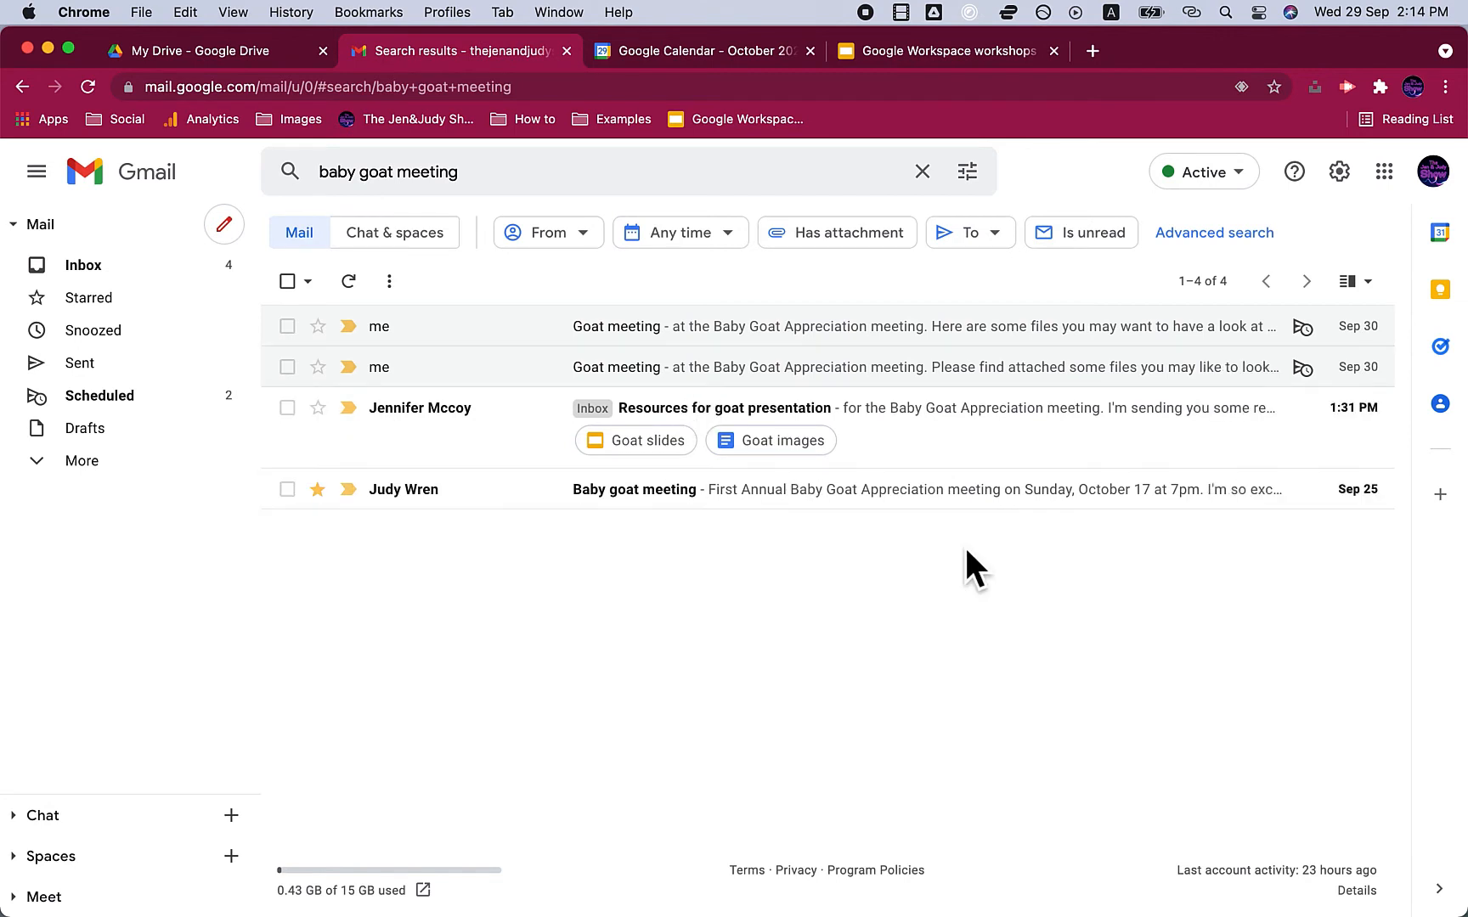
{"action": "left_click", "coordinate": [287, 489]}
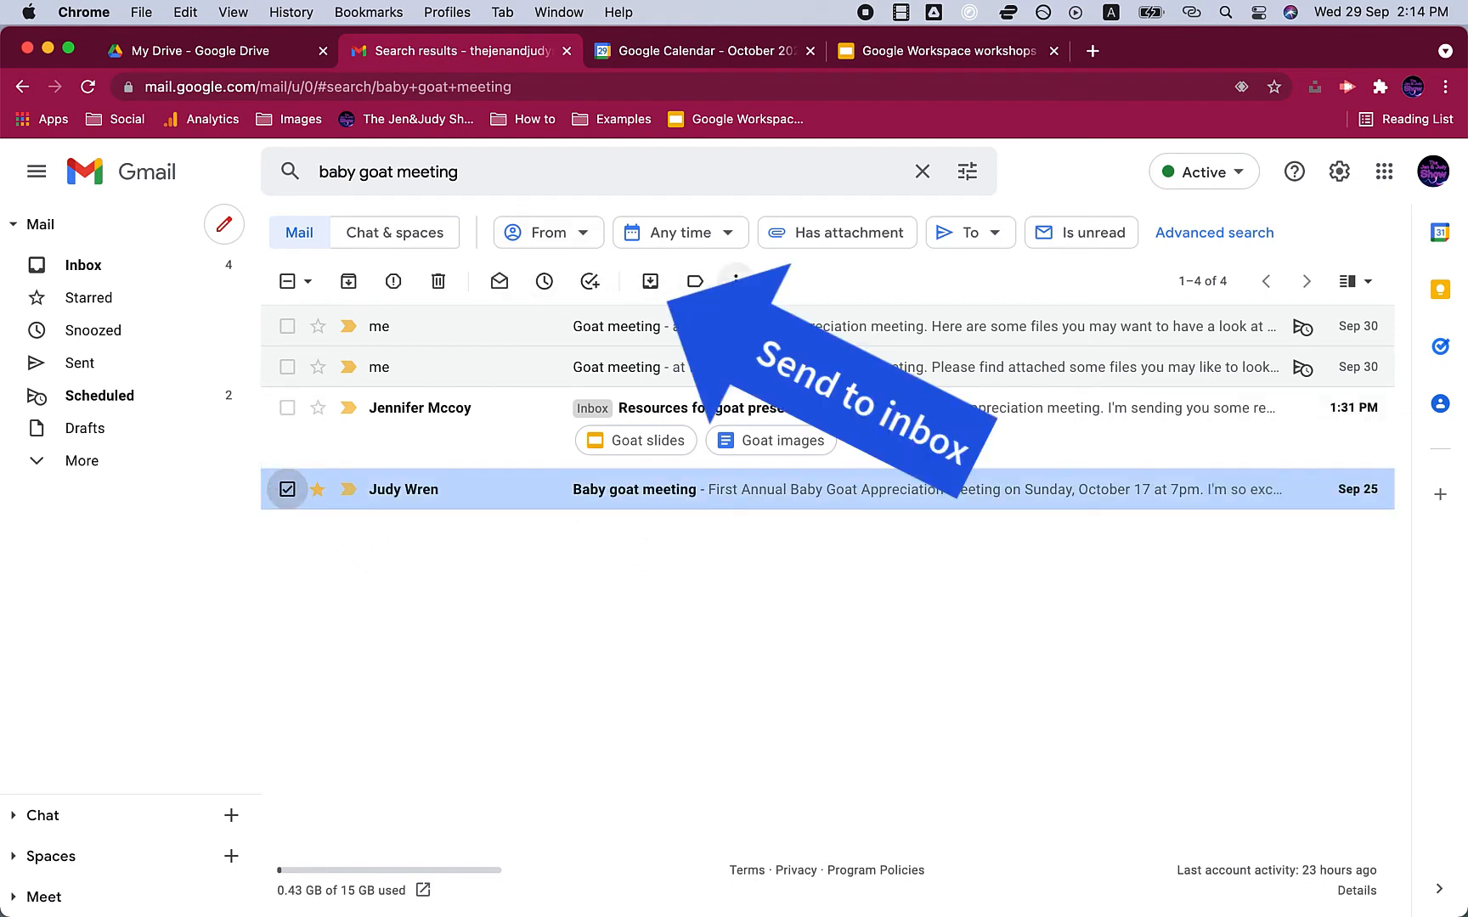
{"action": "left_click", "coordinate": [651, 282]}
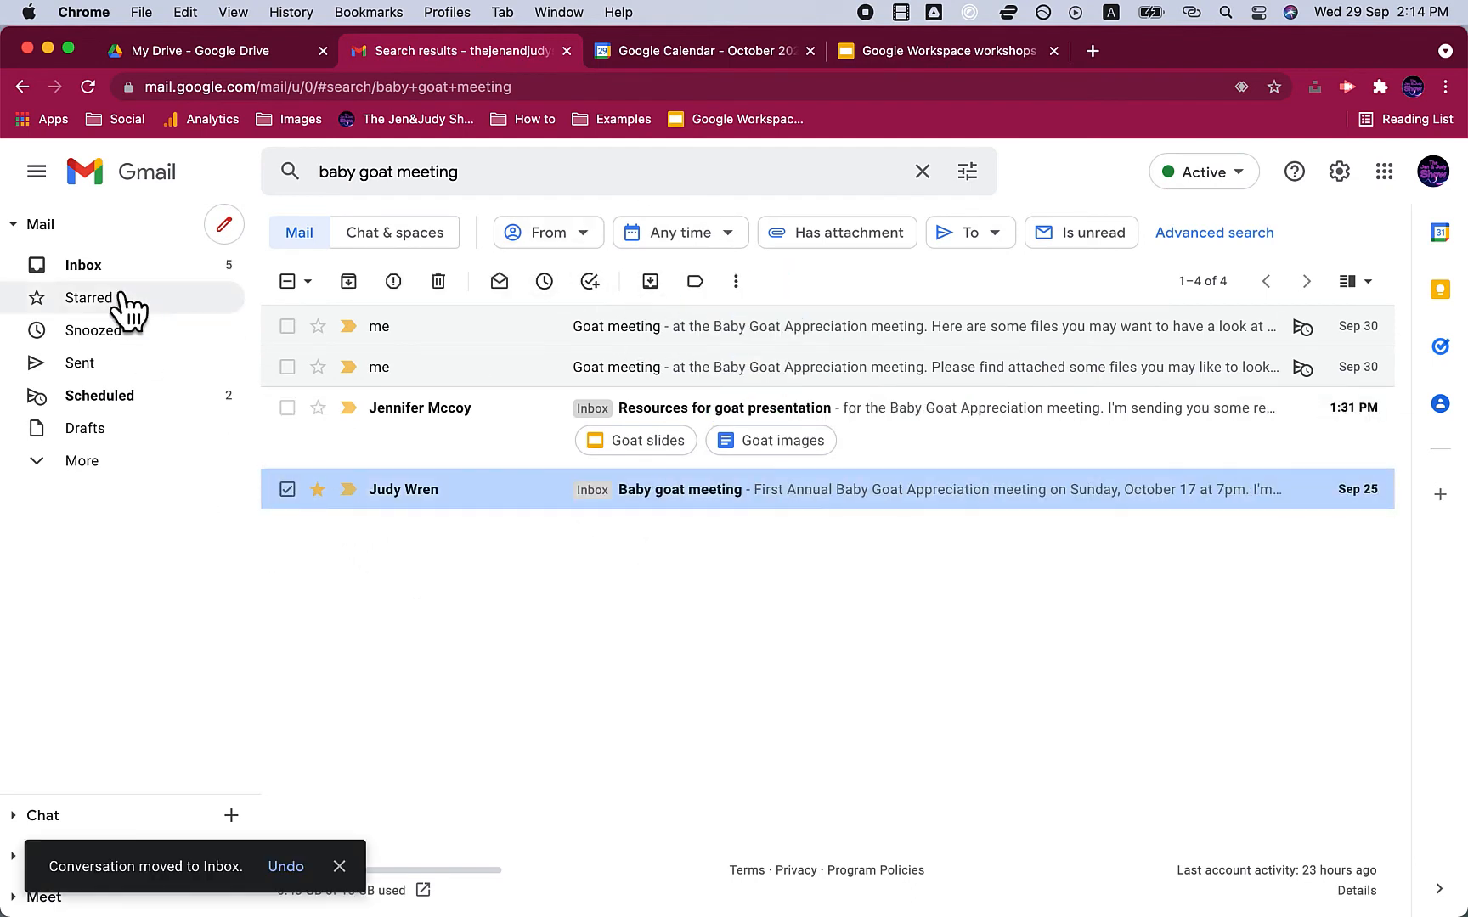
- Search the mail for "baby goat meeting" and create a calendar event from the "Baby goat meeting" email
{"action": "left_click", "coordinate": [106, 266]}
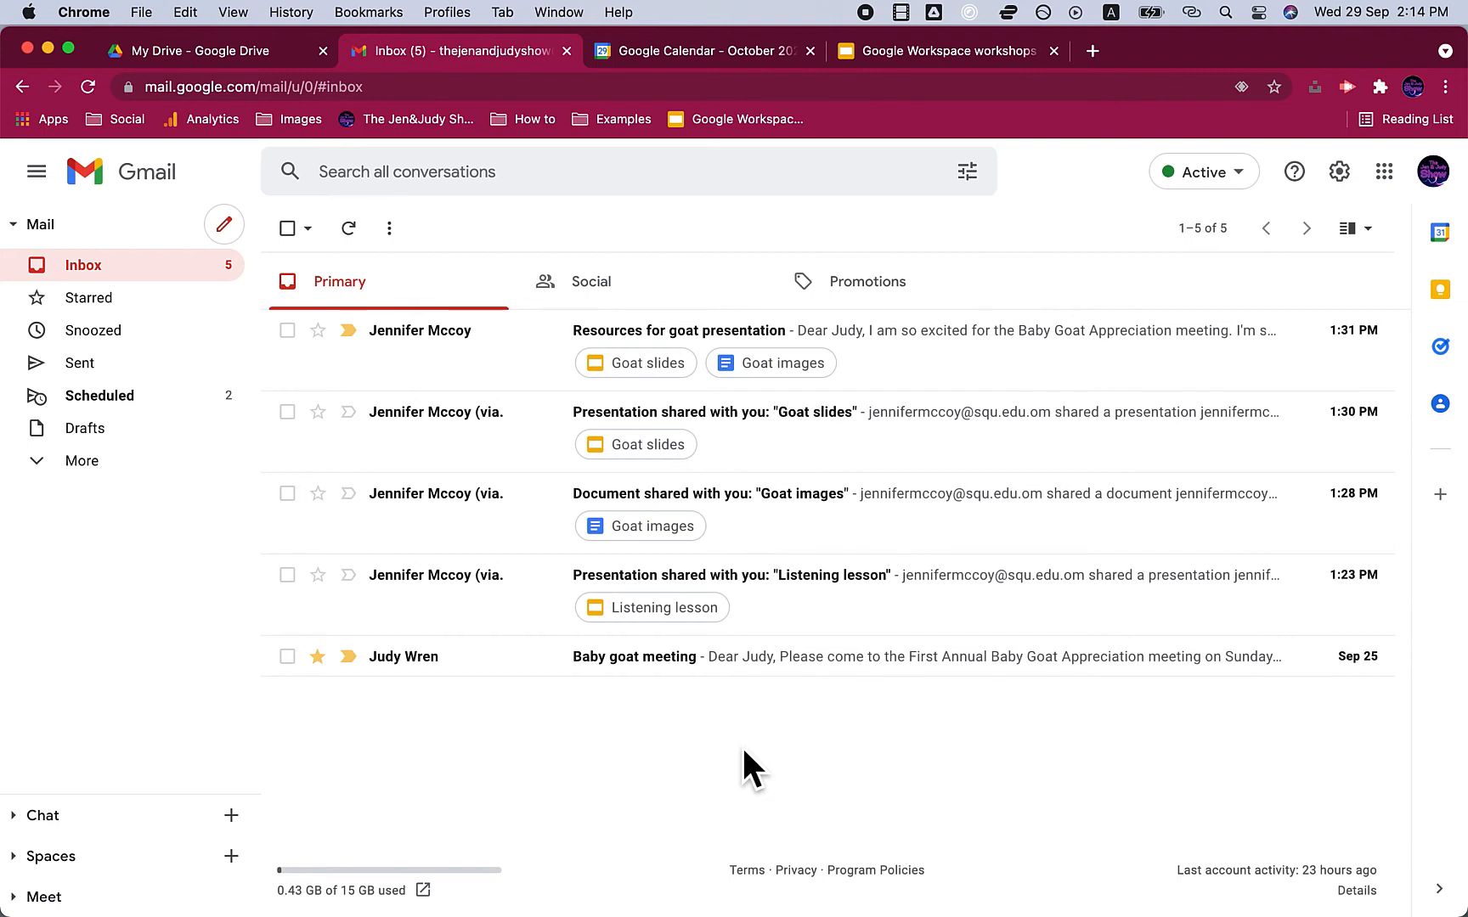
{"action": "left_click", "coordinate": [475, 185]}
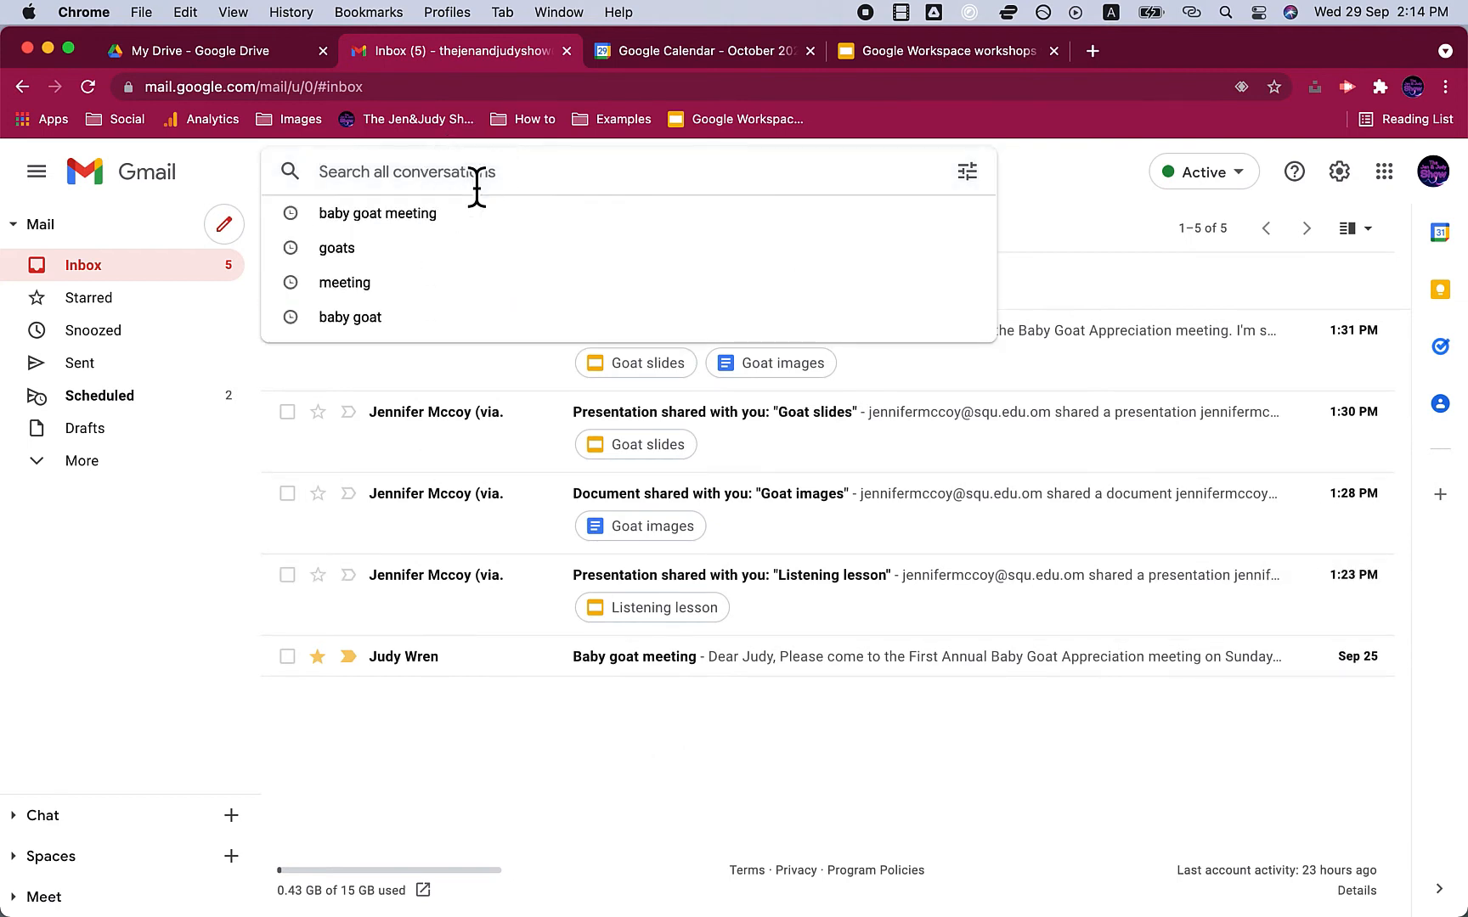
{"action": "type", "text": "baby goat meeting"}
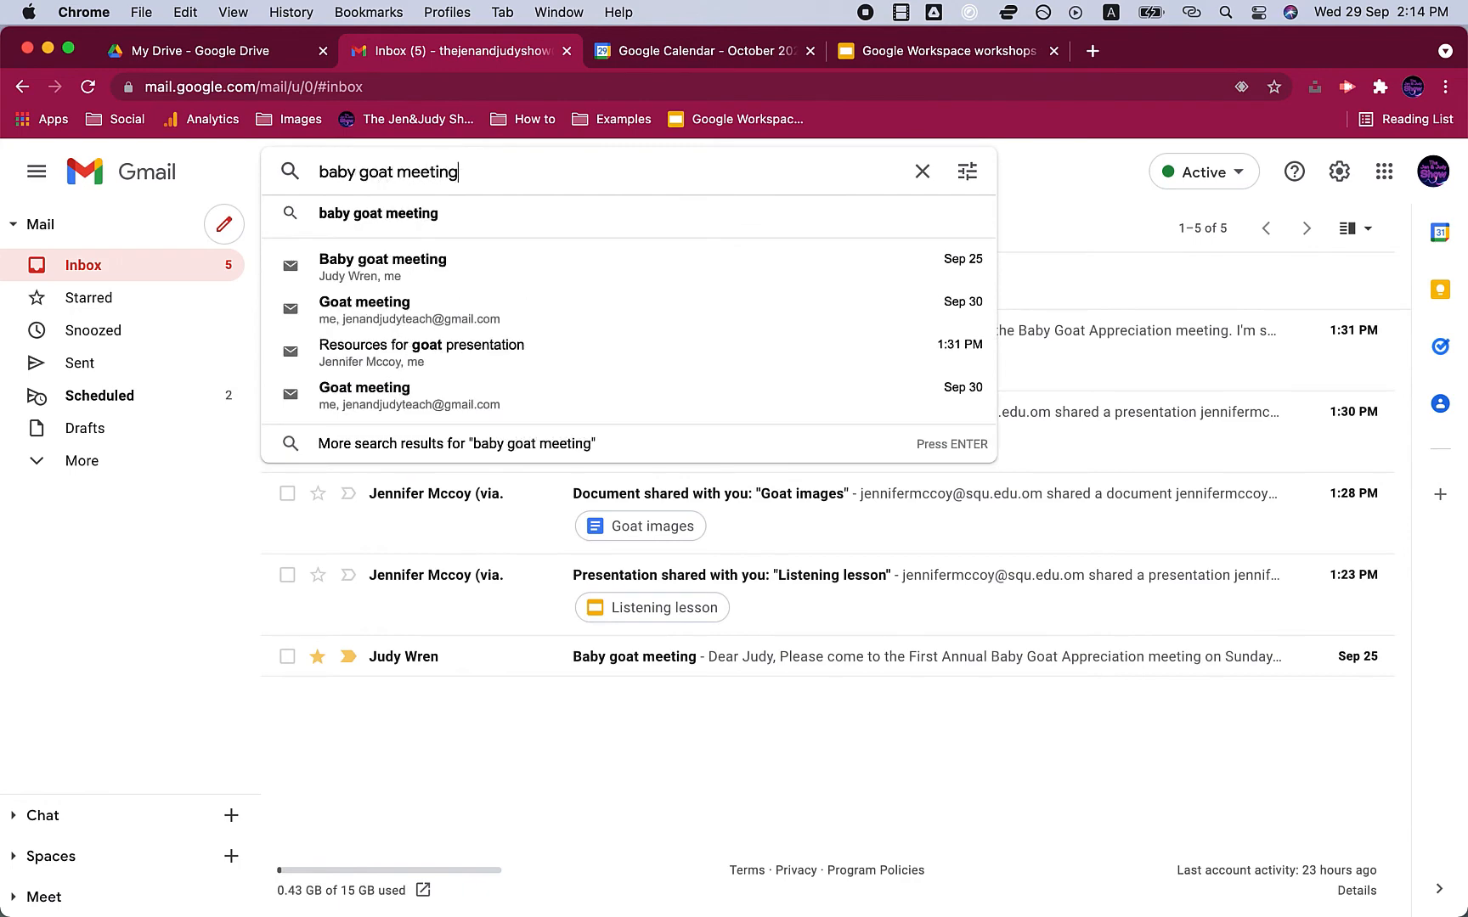
{"action": "key", "text": "Return"}
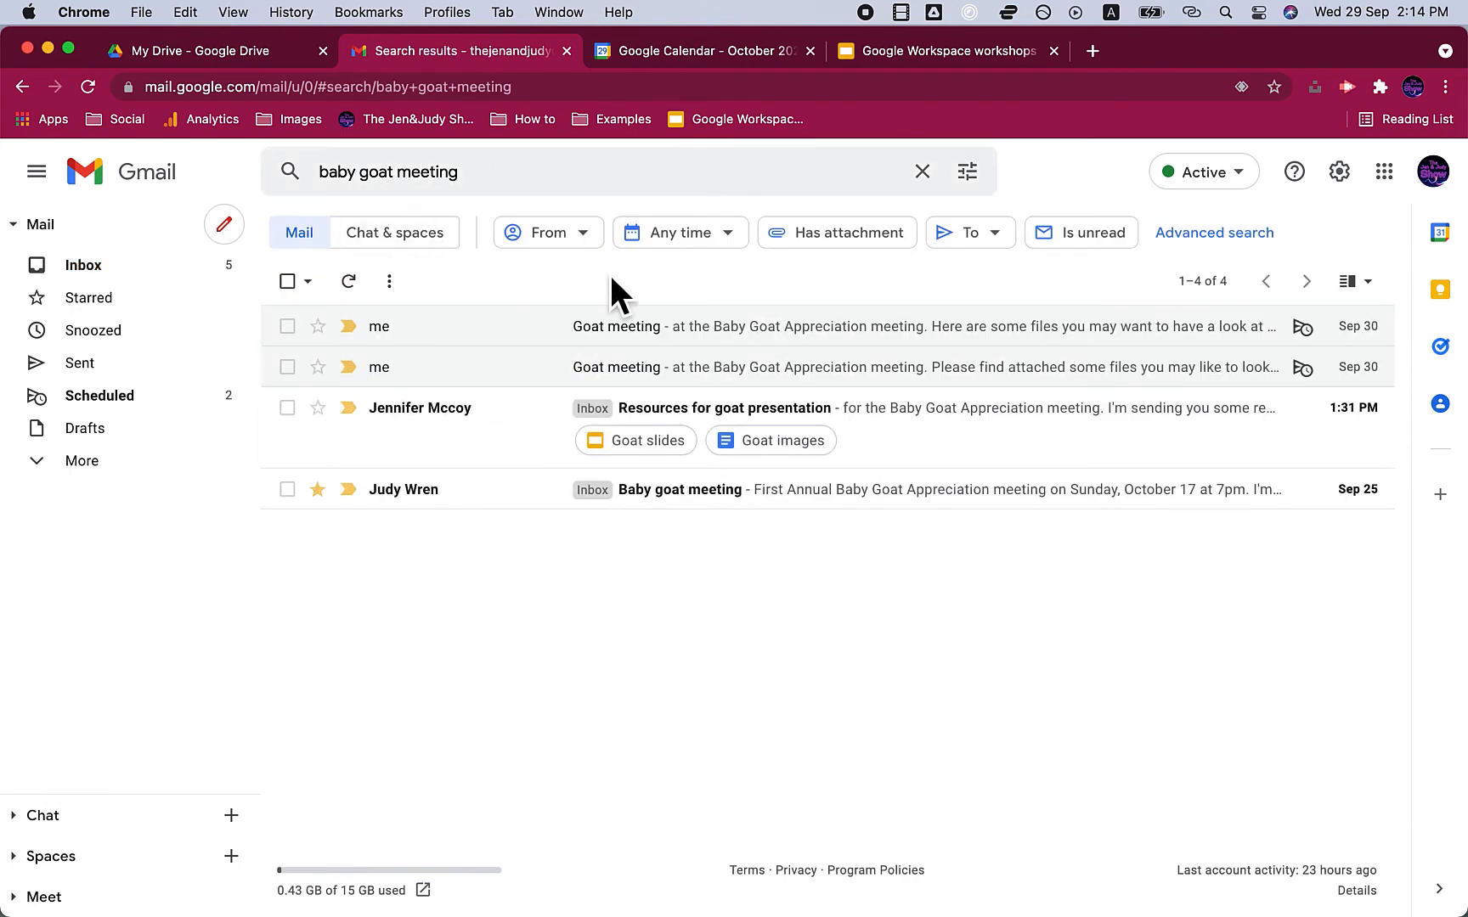
{"action": "left_click", "coordinate": [763, 491]}
{"action": "left_click", "coordinate": [731, 229]}
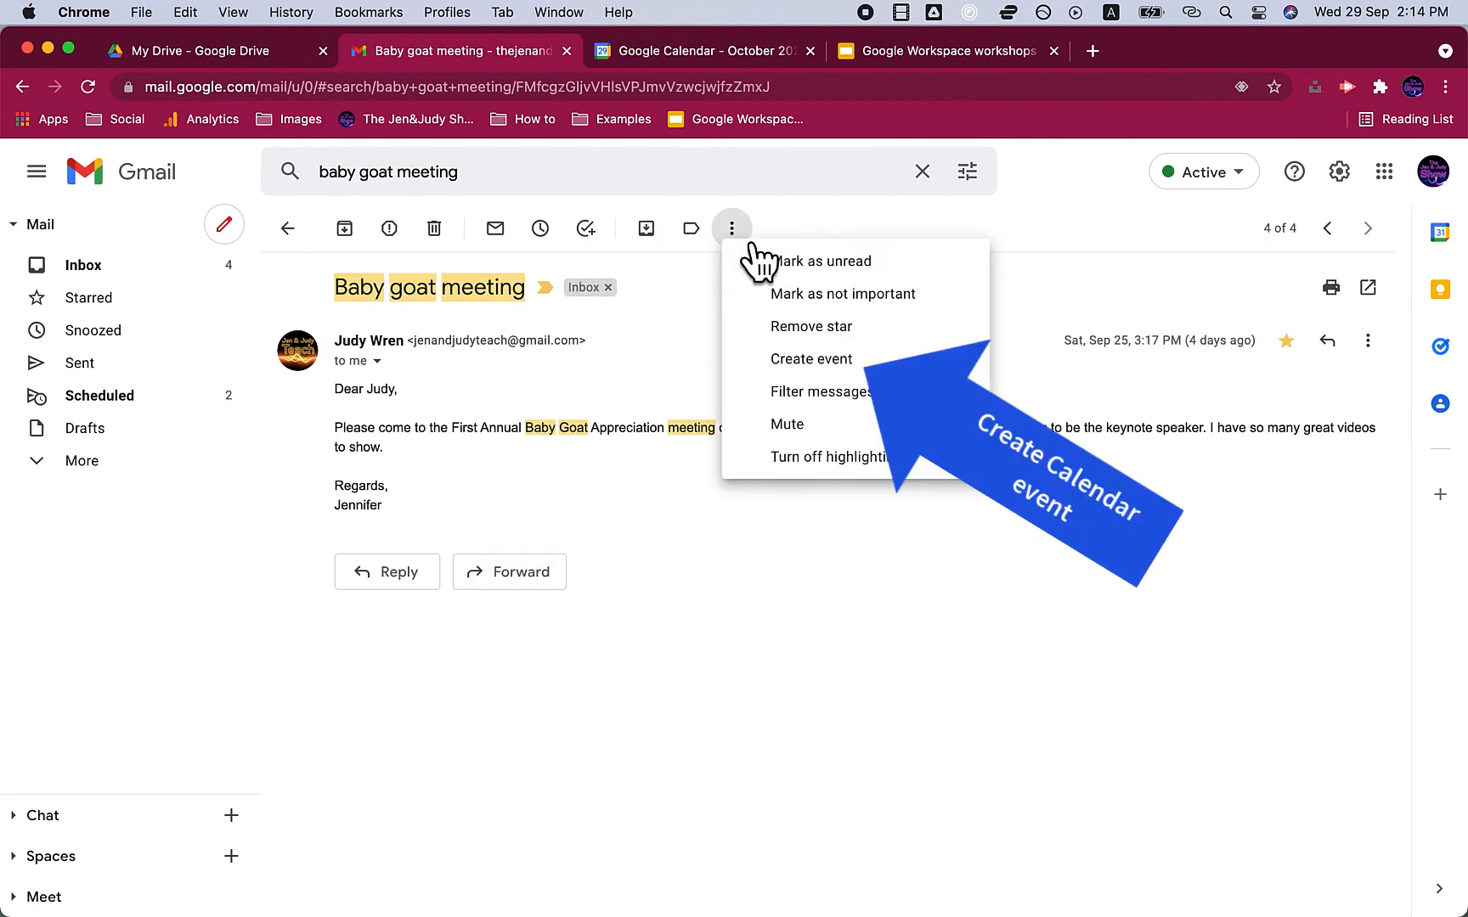
{"action": "left_click", "coordinate": [810, 360]}
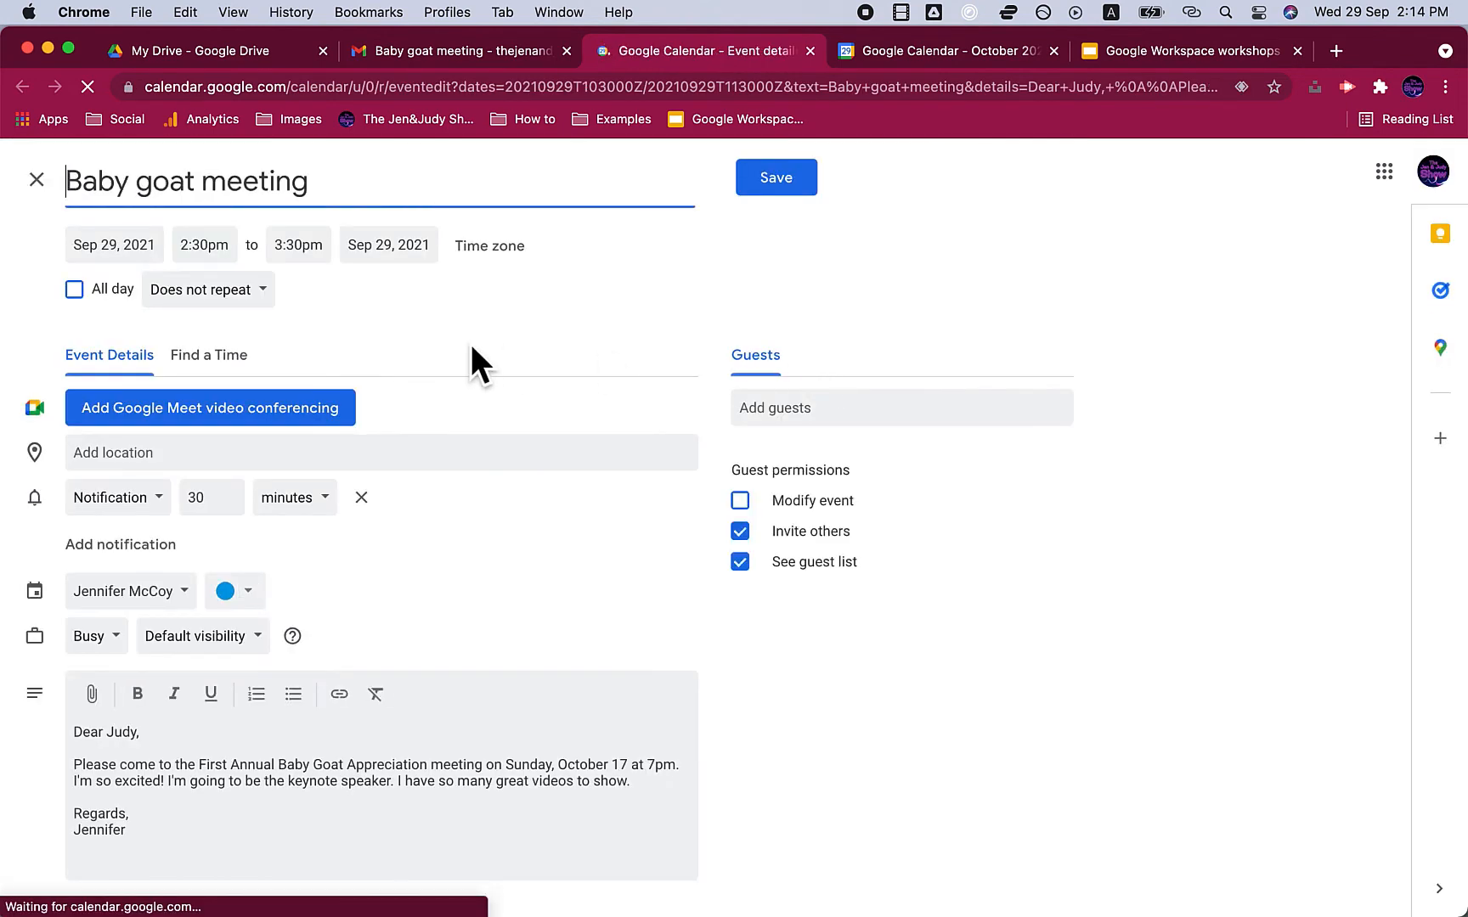
- Set the event's date to Oct 17, 2021 with a 7:00pm start and save it
{"action": "left_click", "coordinate": [92, 248]}
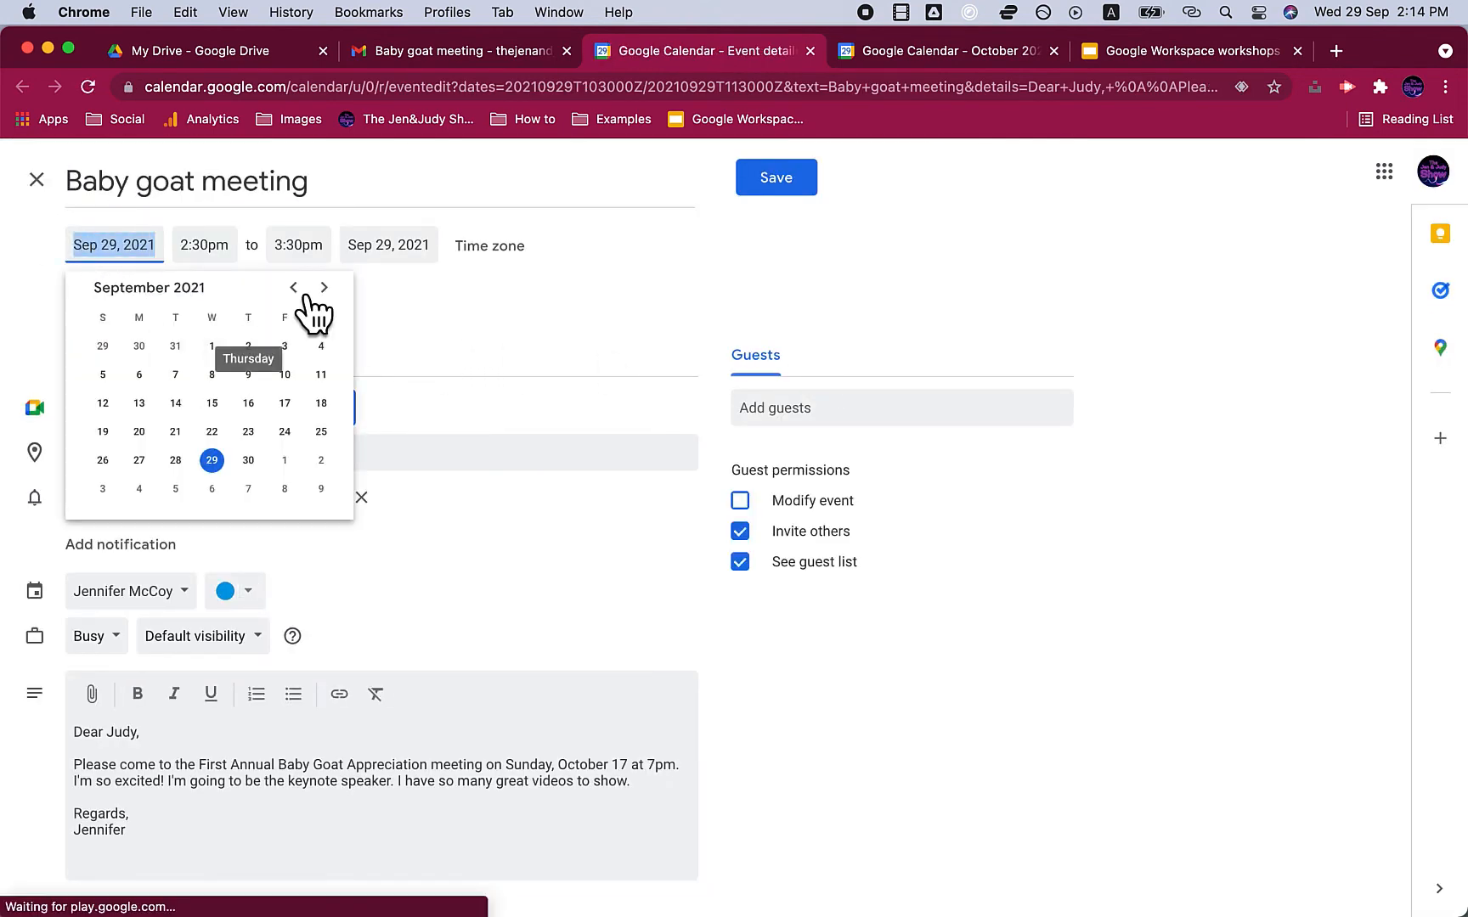
{"action": "left_click", "coordinate": [324, 287]}
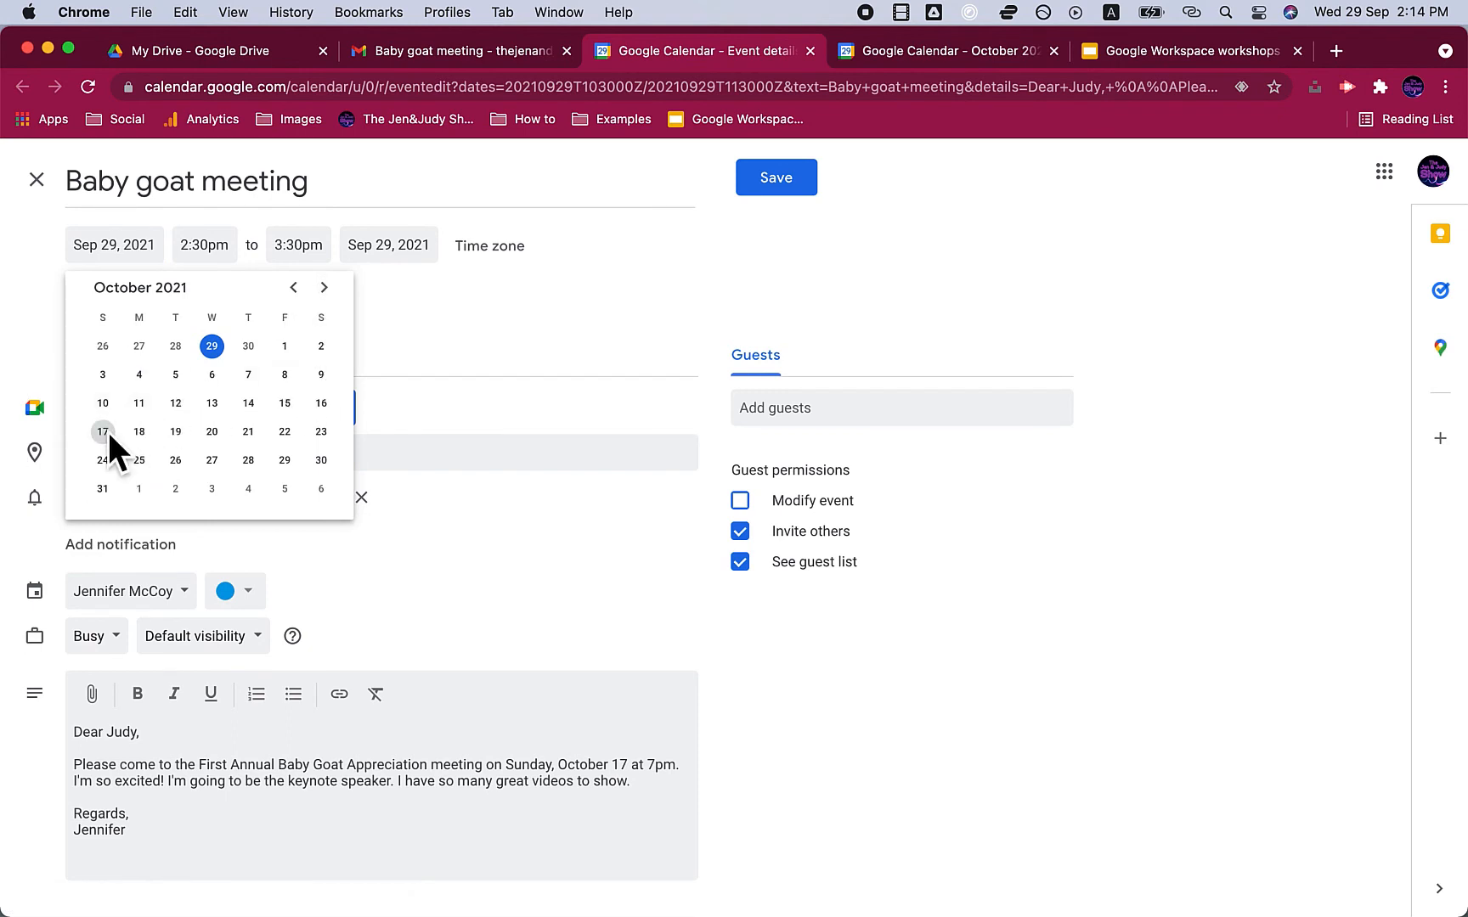
{"action": "left_click", "coordinate": [103, 431]}
{"action": "left_click", "coordinate": [219, 245]}
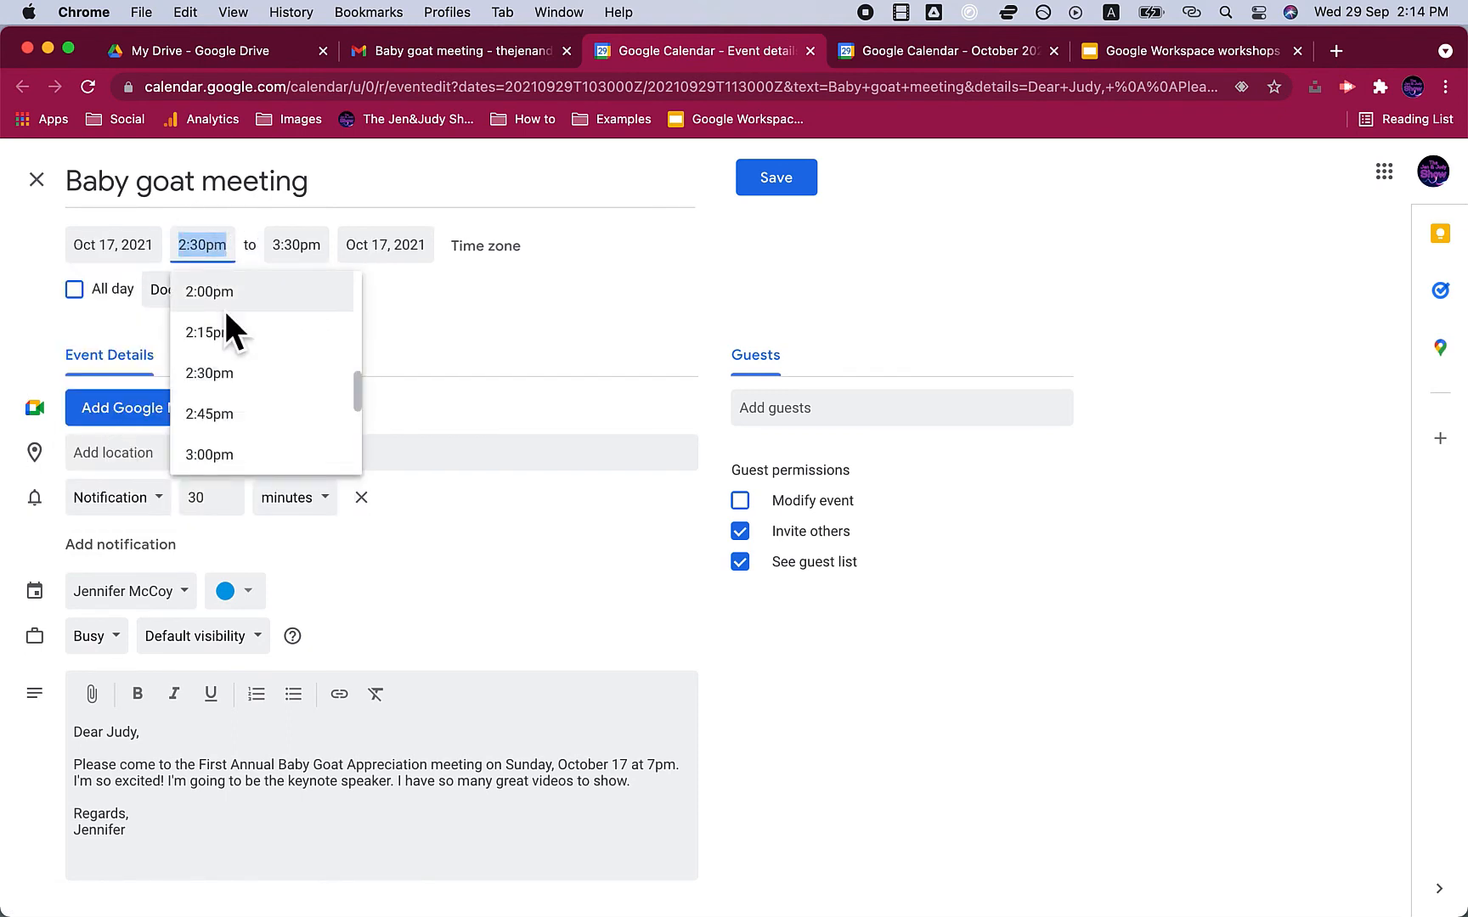
{"action": "scroll", "coordinate": [226, 315], "scroll_direction": "down", "scroll_amount": 10}
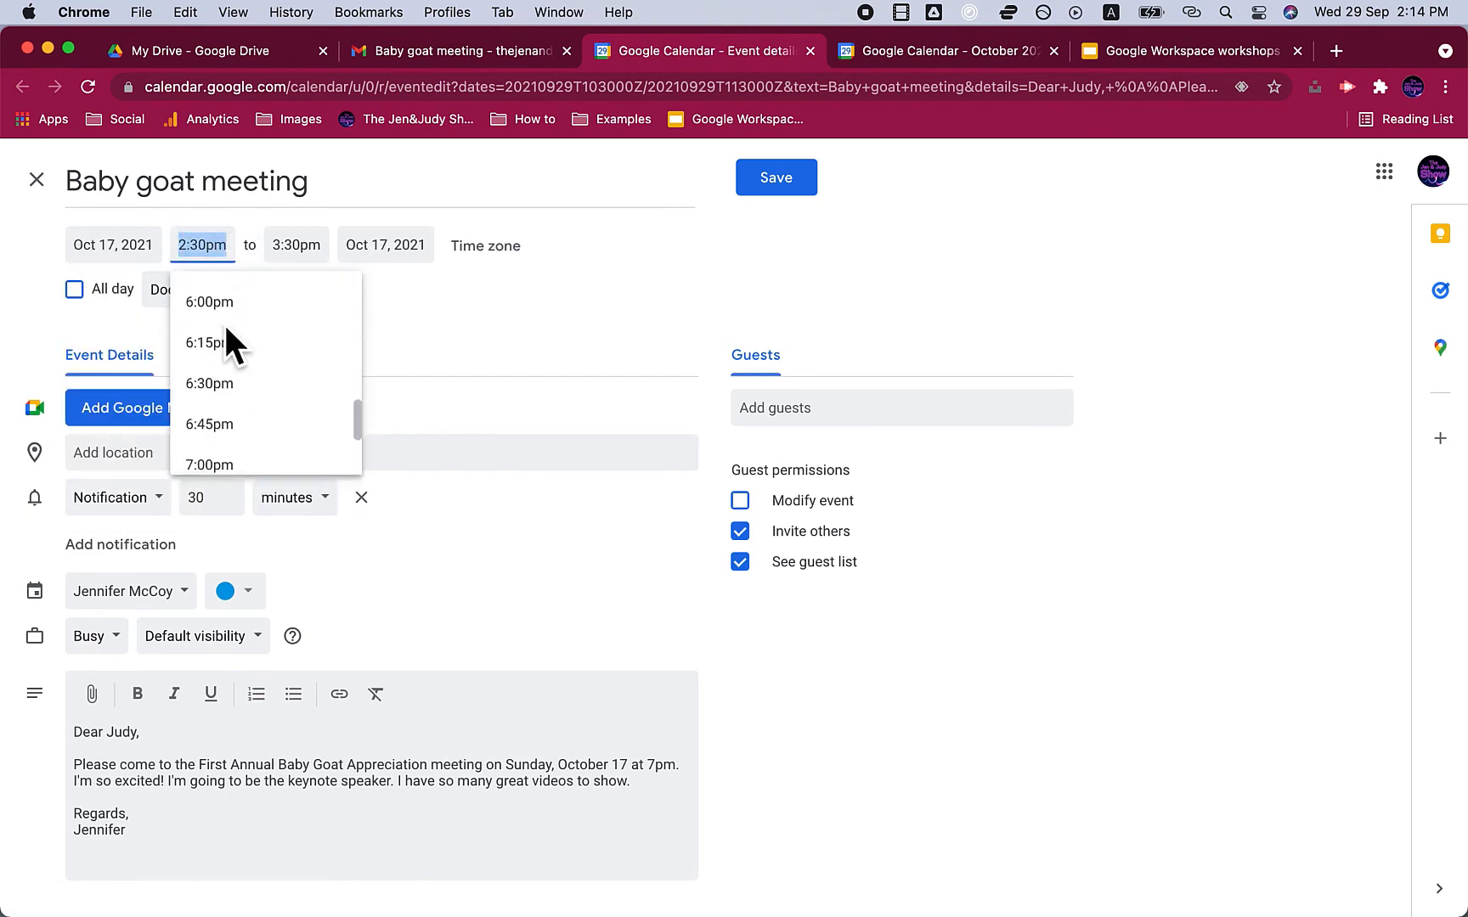
{"action": "scroll", "coordinate": [223, 332], "scroll_direction": "down", "scroll_amount": 2}
{"action": "left_click", "coordinate": [214, 380]}
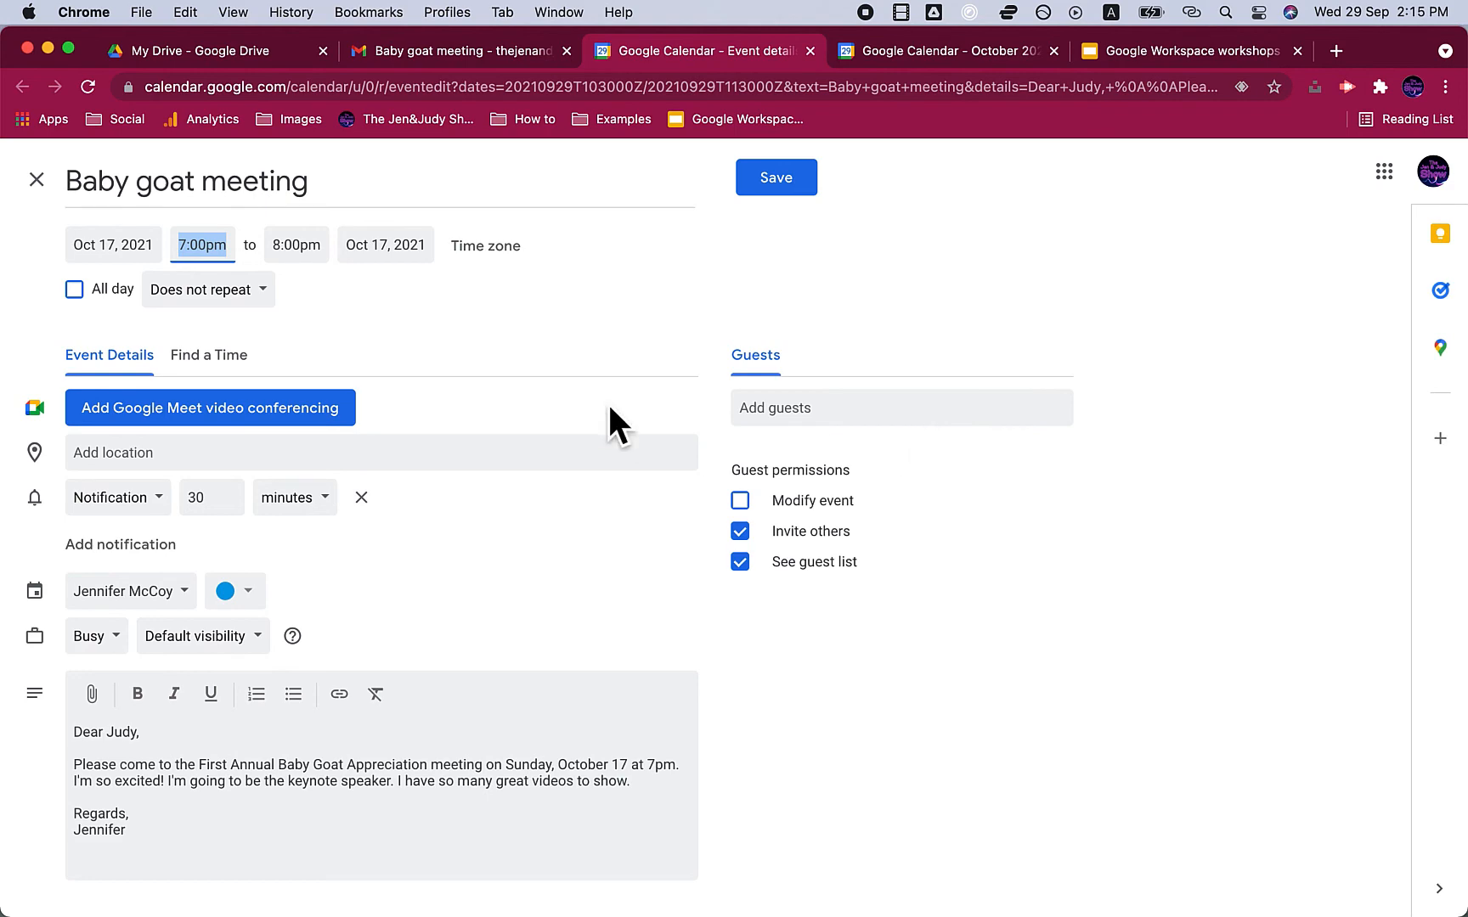
{"action": "left_click", "coordinate": [786, 180]}
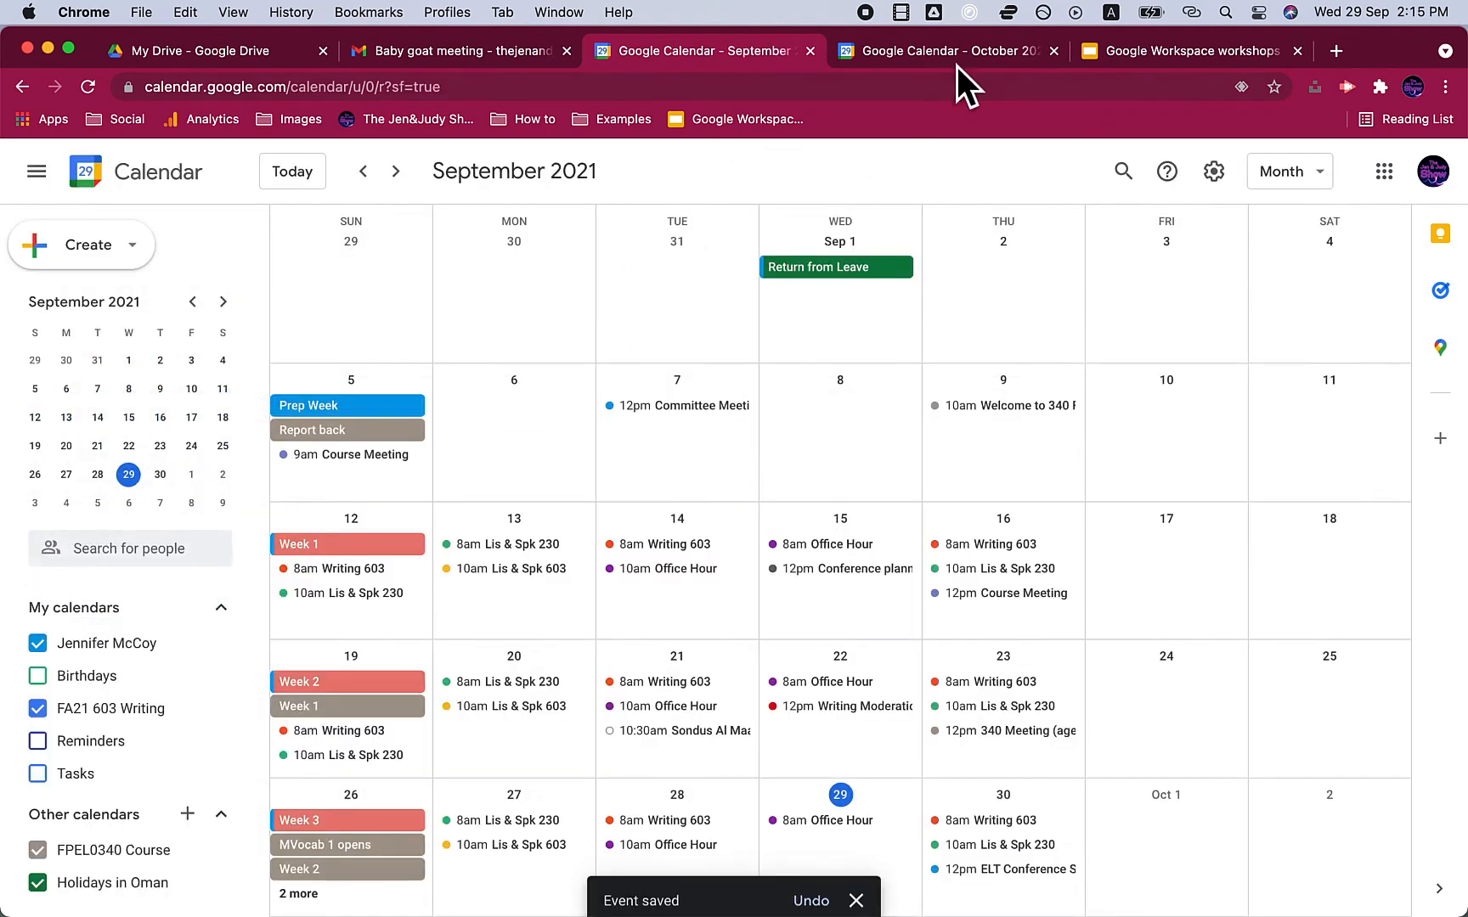
- Check all the events on October 17 in the calendar's October 2021 view and return to the Gmail inbox
{"action": "left_click", "coordinate": [396, 172]}
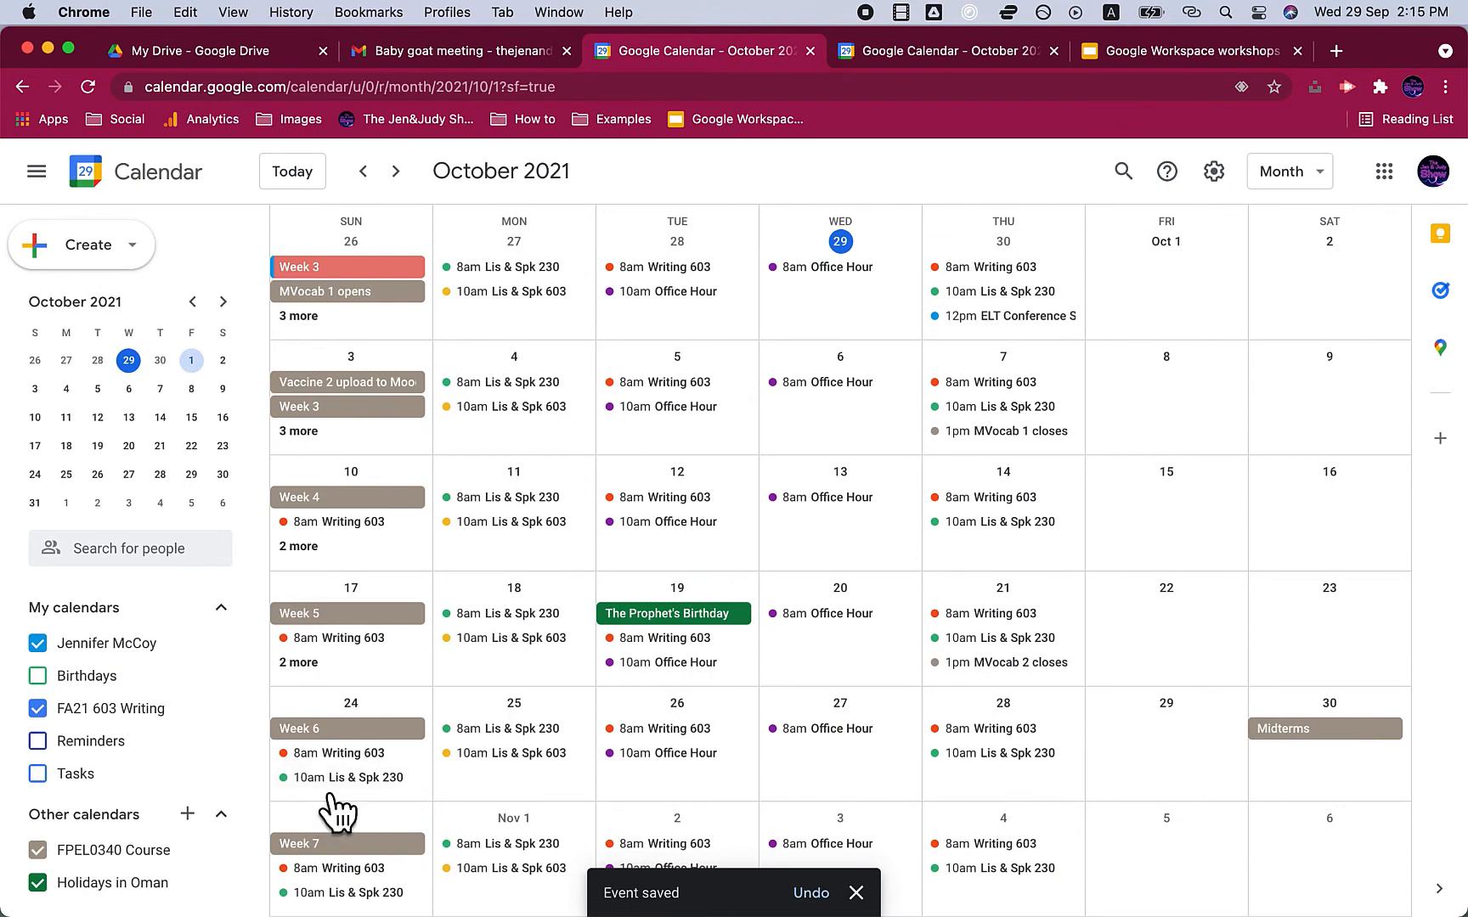
{"action": "left_click", "coordinate": [323, 665]}
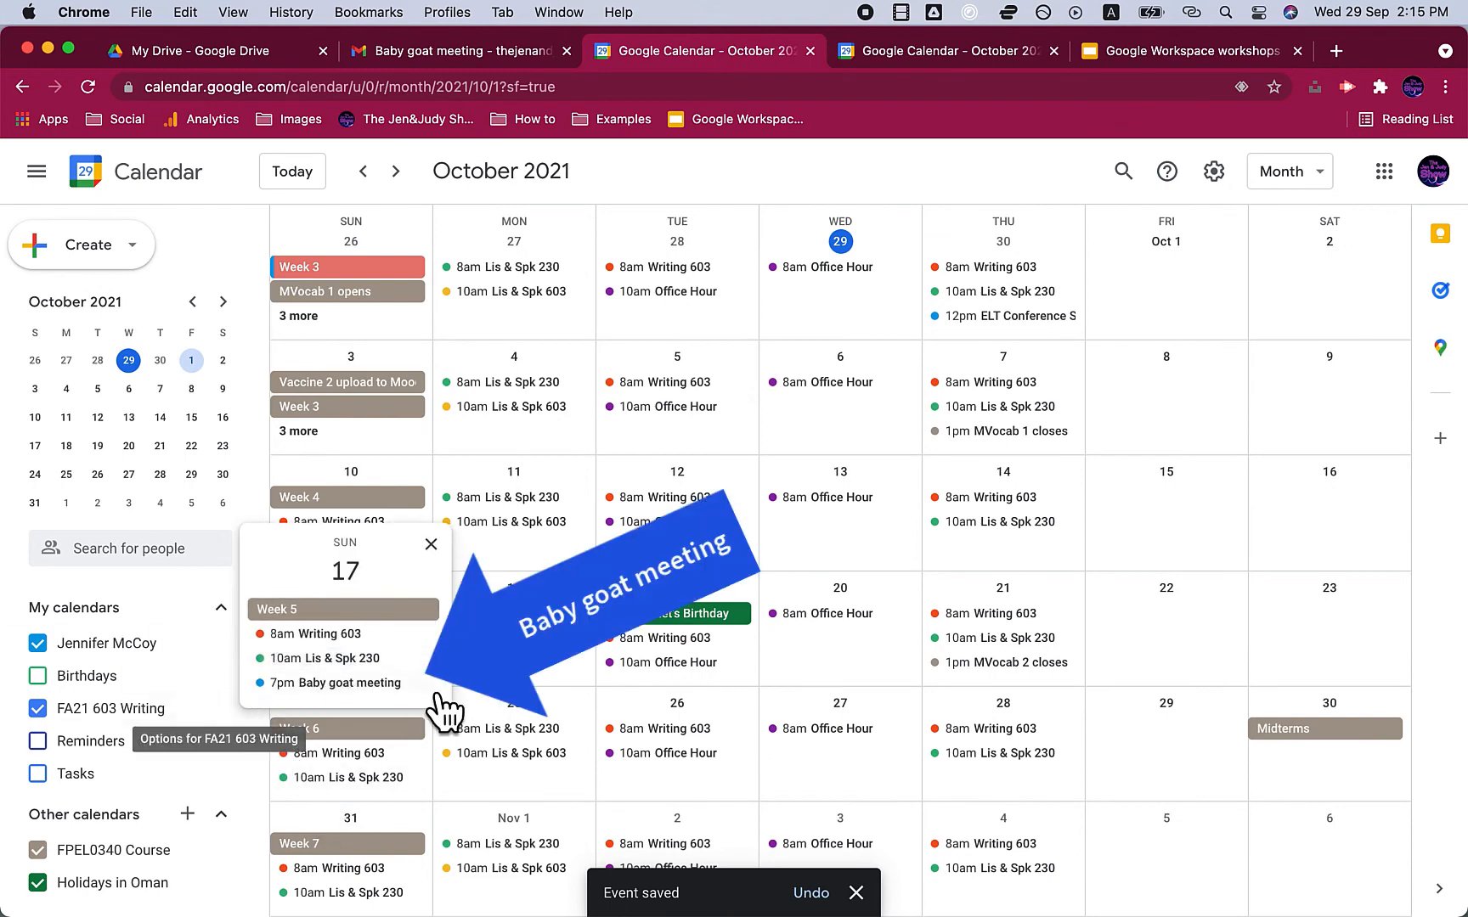
{"action": "left_click", "coordinate": [439, 57]}
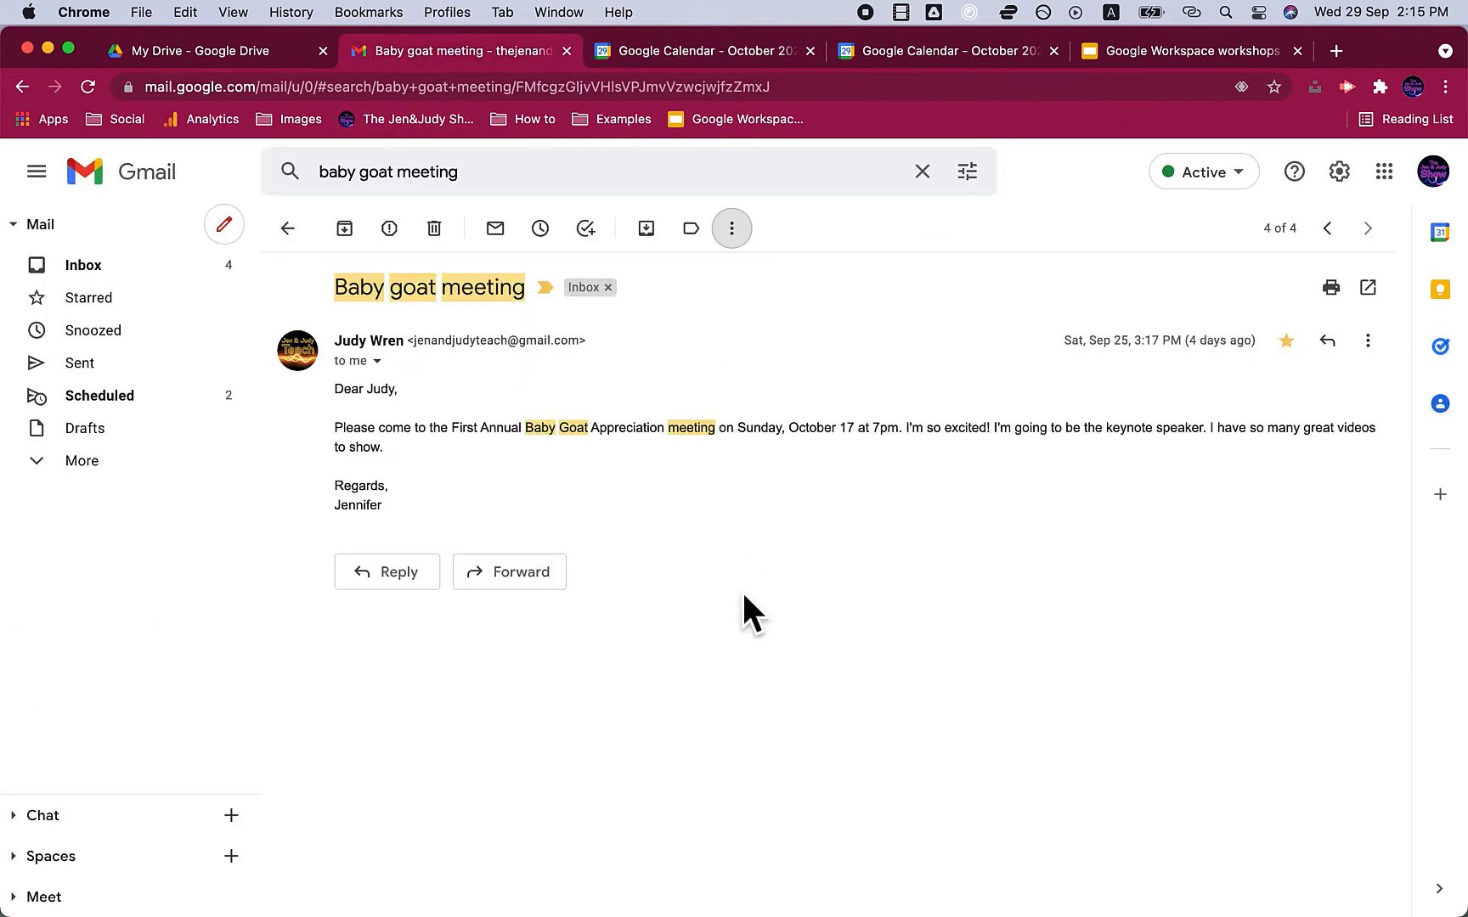
{"action": "left_click", "coordinate": [127, 265]}
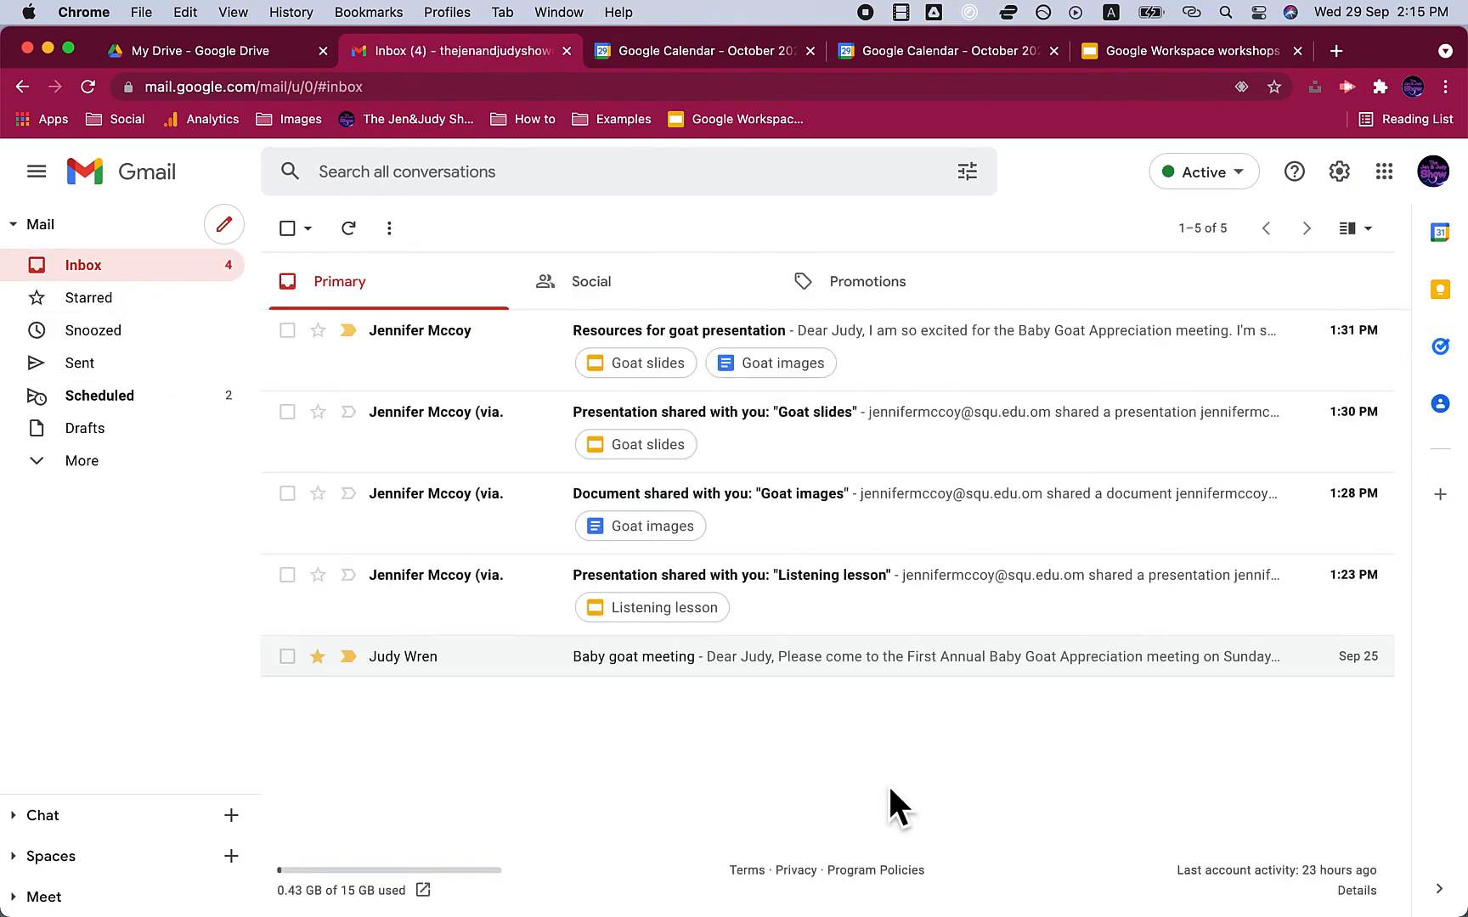
- Create a new mail label named "Goats" without nesting it under another label
{"action": "left_click", "coordinate": [60, 463]}
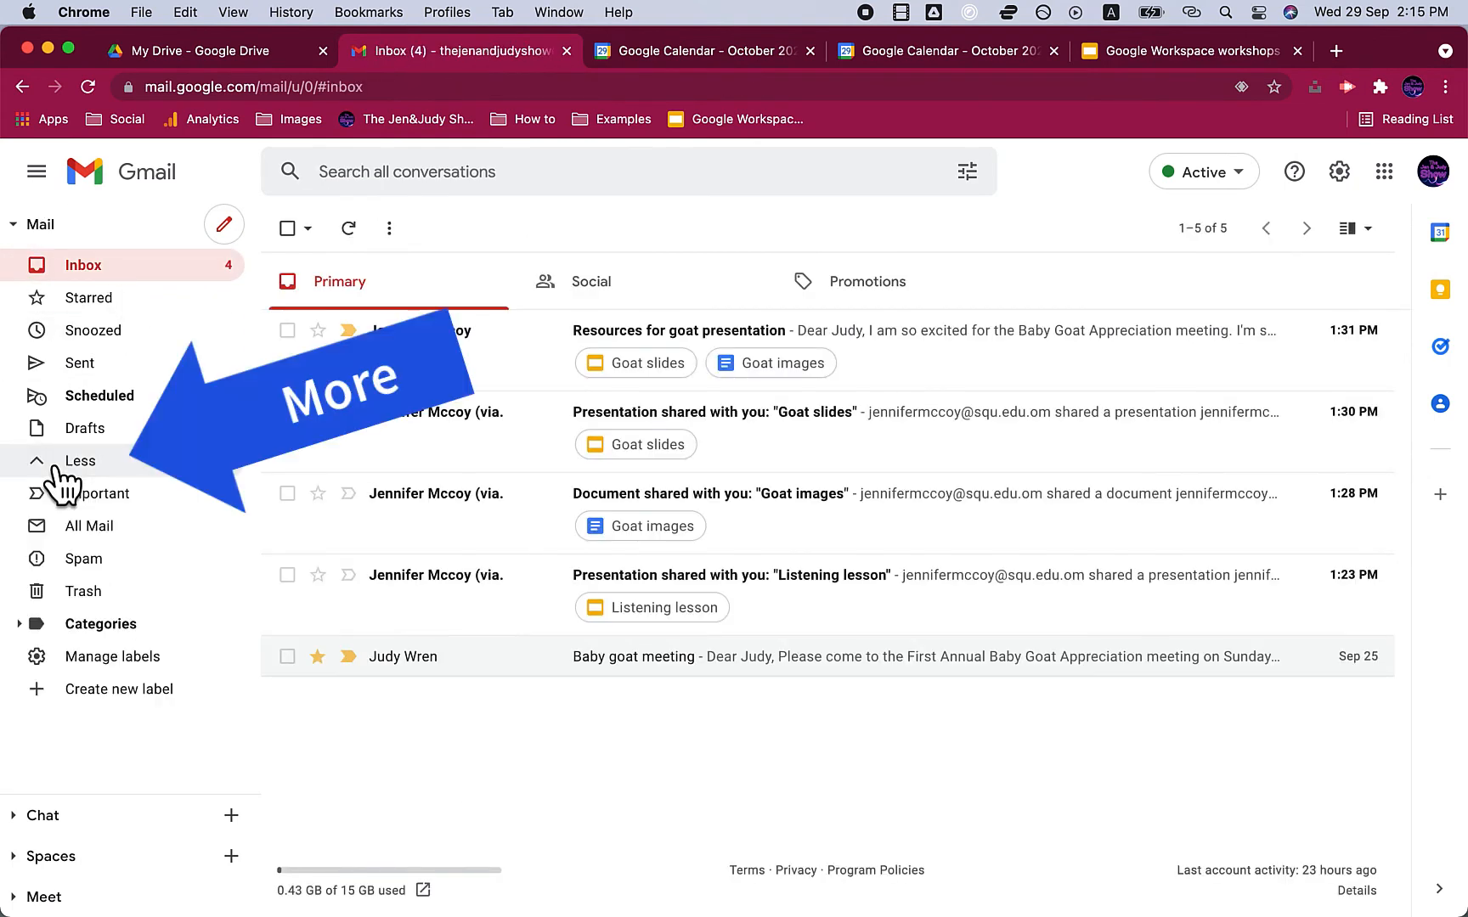
{"action": "left_click", "coordinate": [127, 691]}
{"action": "type", "text": "Goats"}
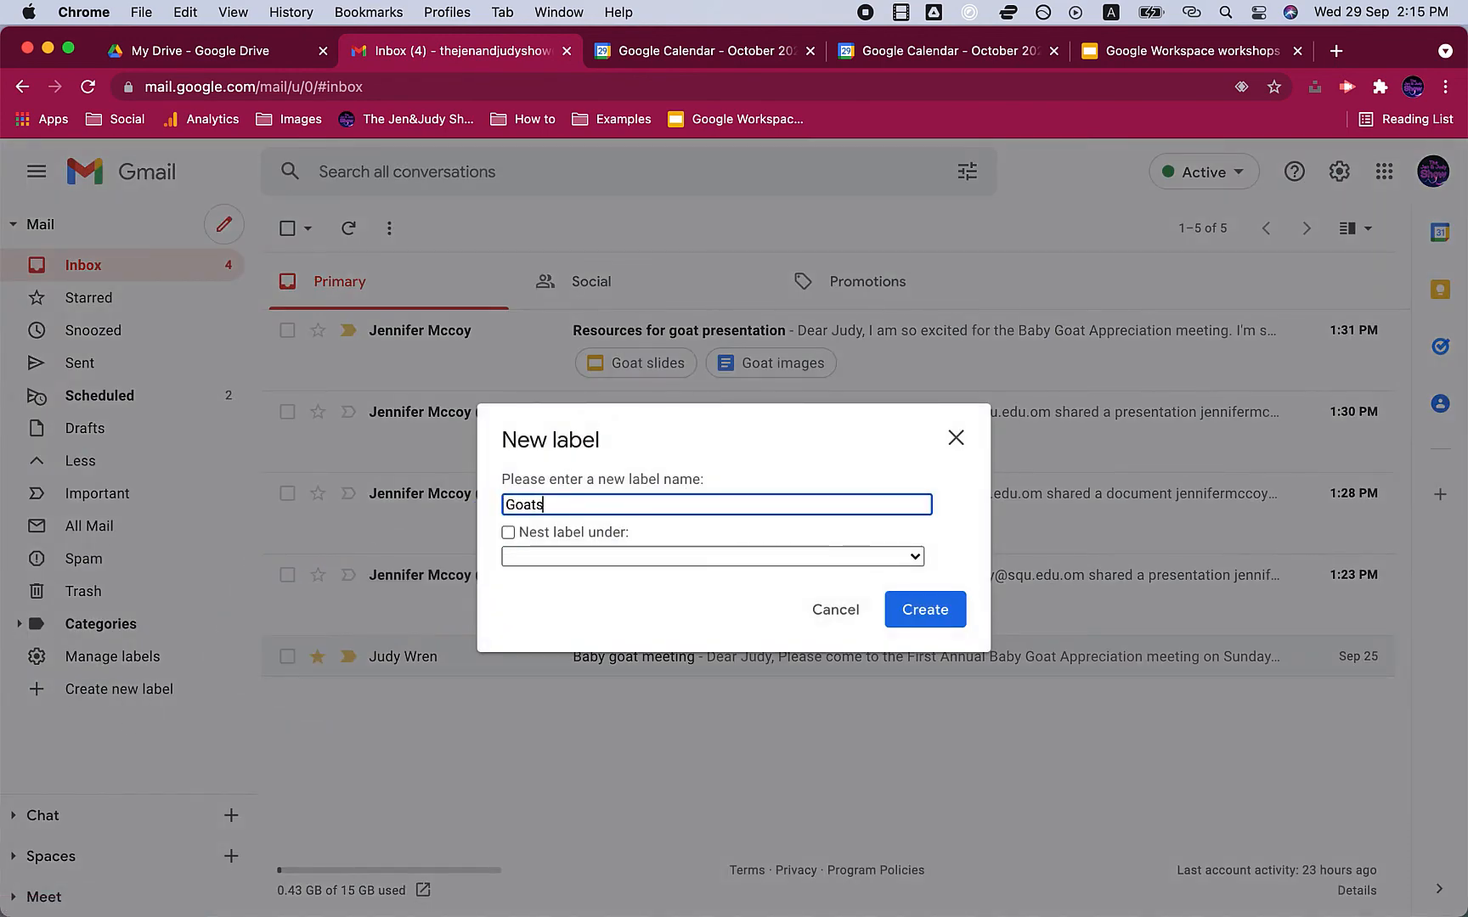
{"action": "left_click", "coordinate": [941, 616]}
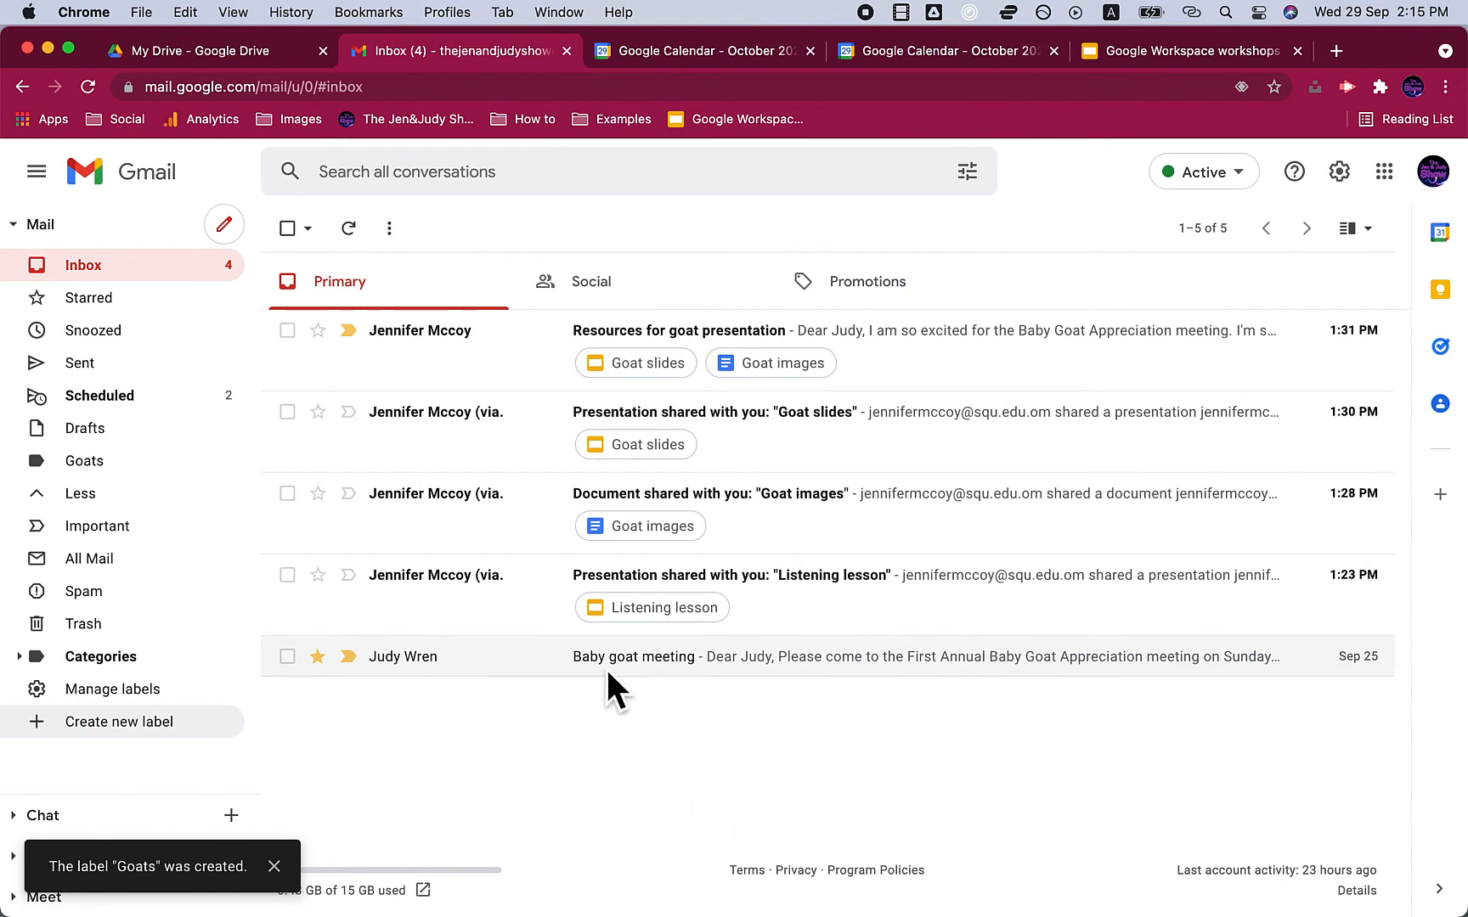
- Move the "Goat images" and "Goat slides" sharing notifications from the inbox to the Goats label and check that label's messages
{"action": "left_click_drag", "start_coordinate": [707, 507], "coordinate": [124, 461]}
{"action": "left_click_drag", "start_coordinate": [864, 450], "coordinate": [158, 466]}
{"action": "left_click", "coordinate": [157, 459]}
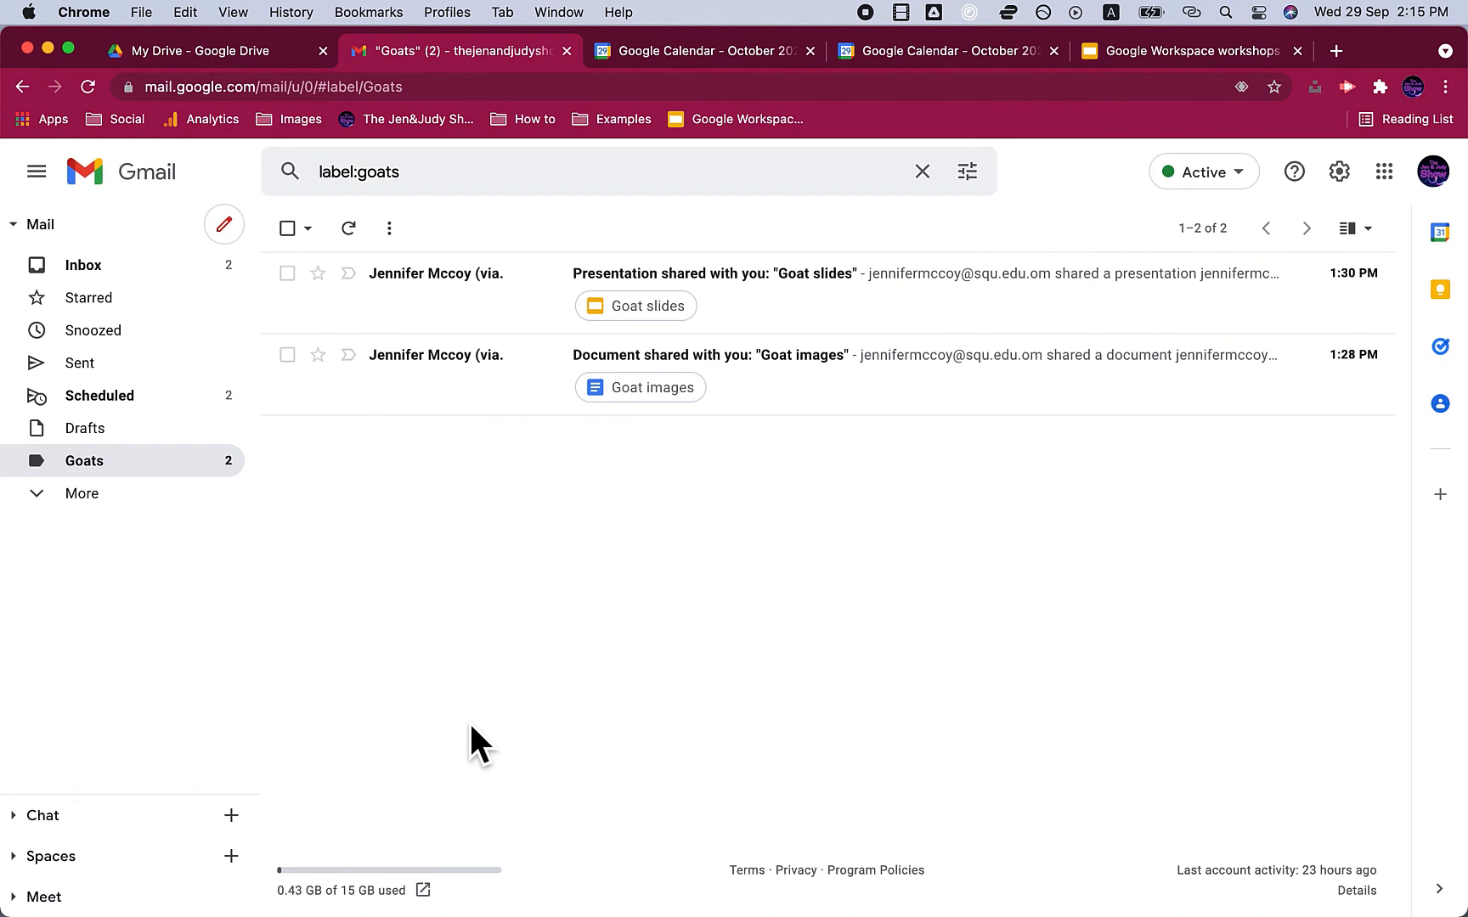
{"action": "left_click", "coordinate": [173, 280]}
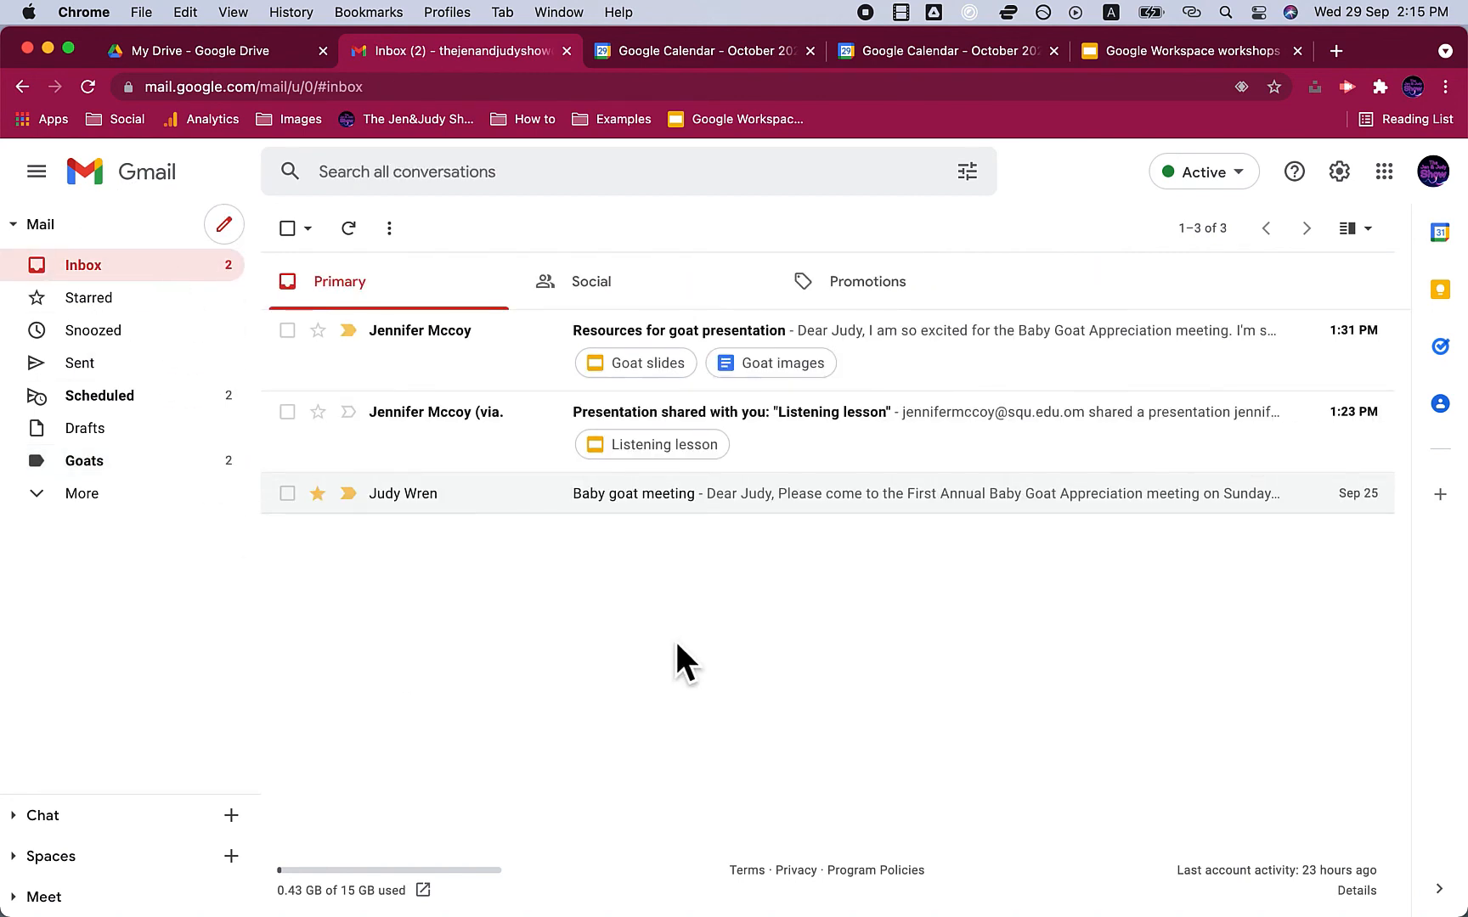
- Run an advanced search of All Mail for messages that have the word "goat"
{"action": "left_click", "coordinate": [736, 185]}
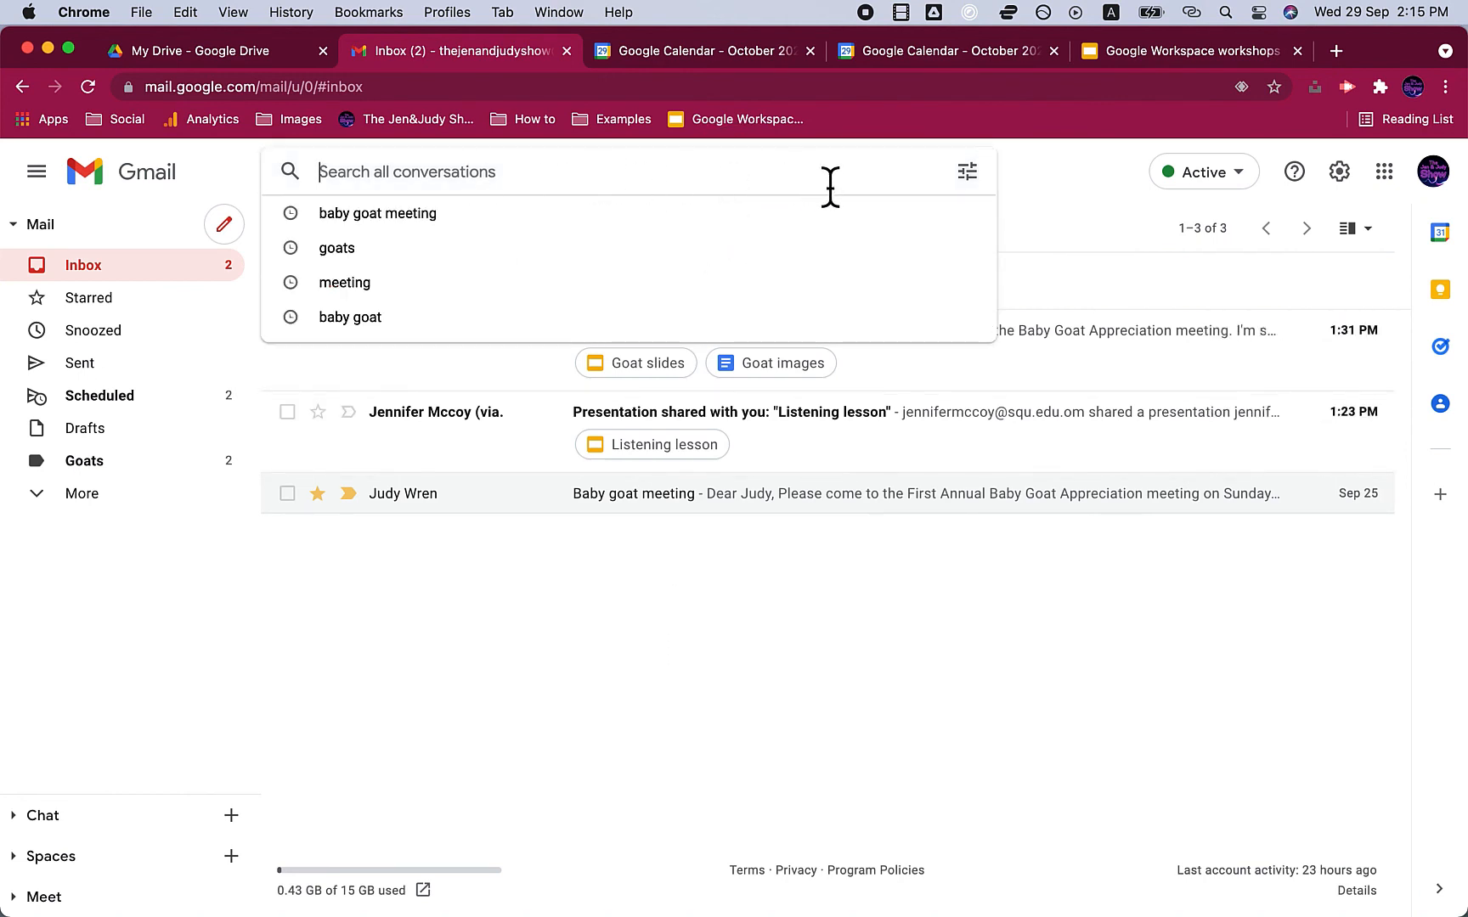
{"action": "left_click", "coordinate": [968, 173]}
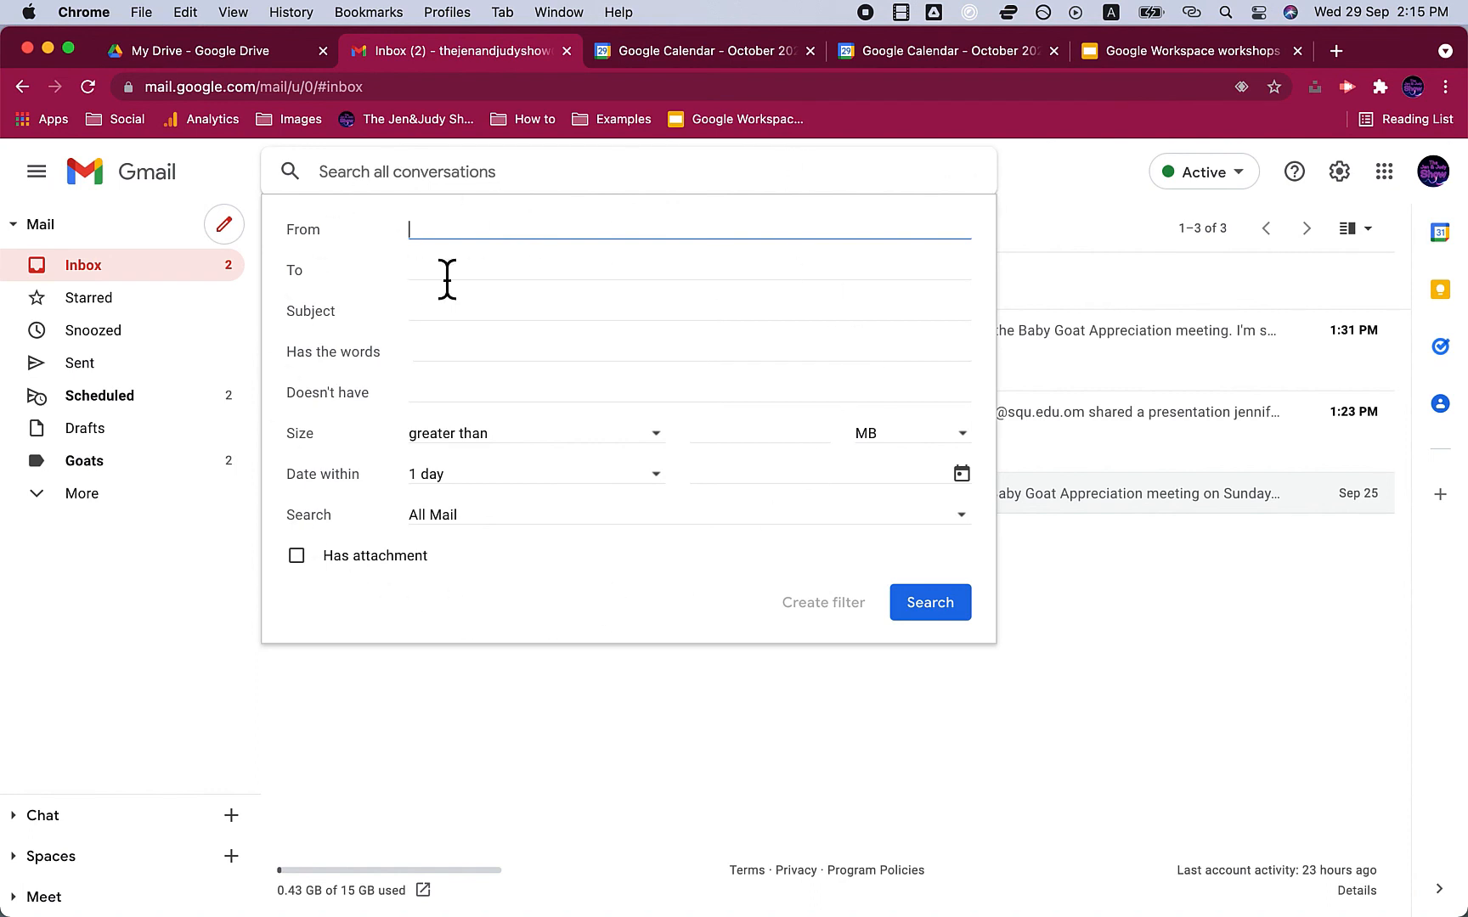
{"action": "left_click", "coordinate": [493, 368]}
{"action": "type", "text": "goat"}
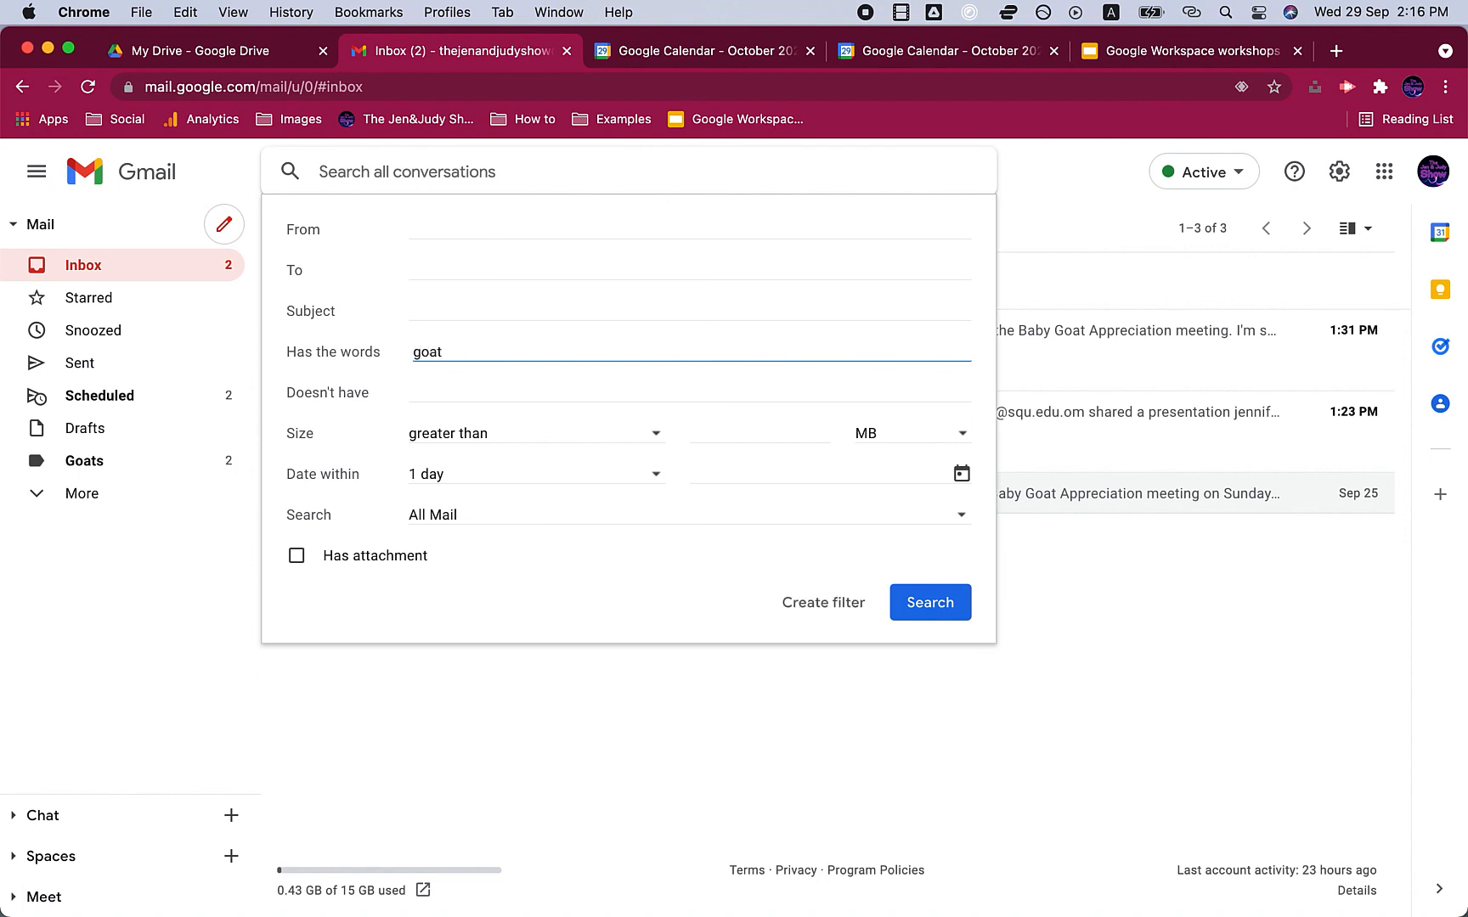
{"action": "left_click", "coordinate": [926, 610]}
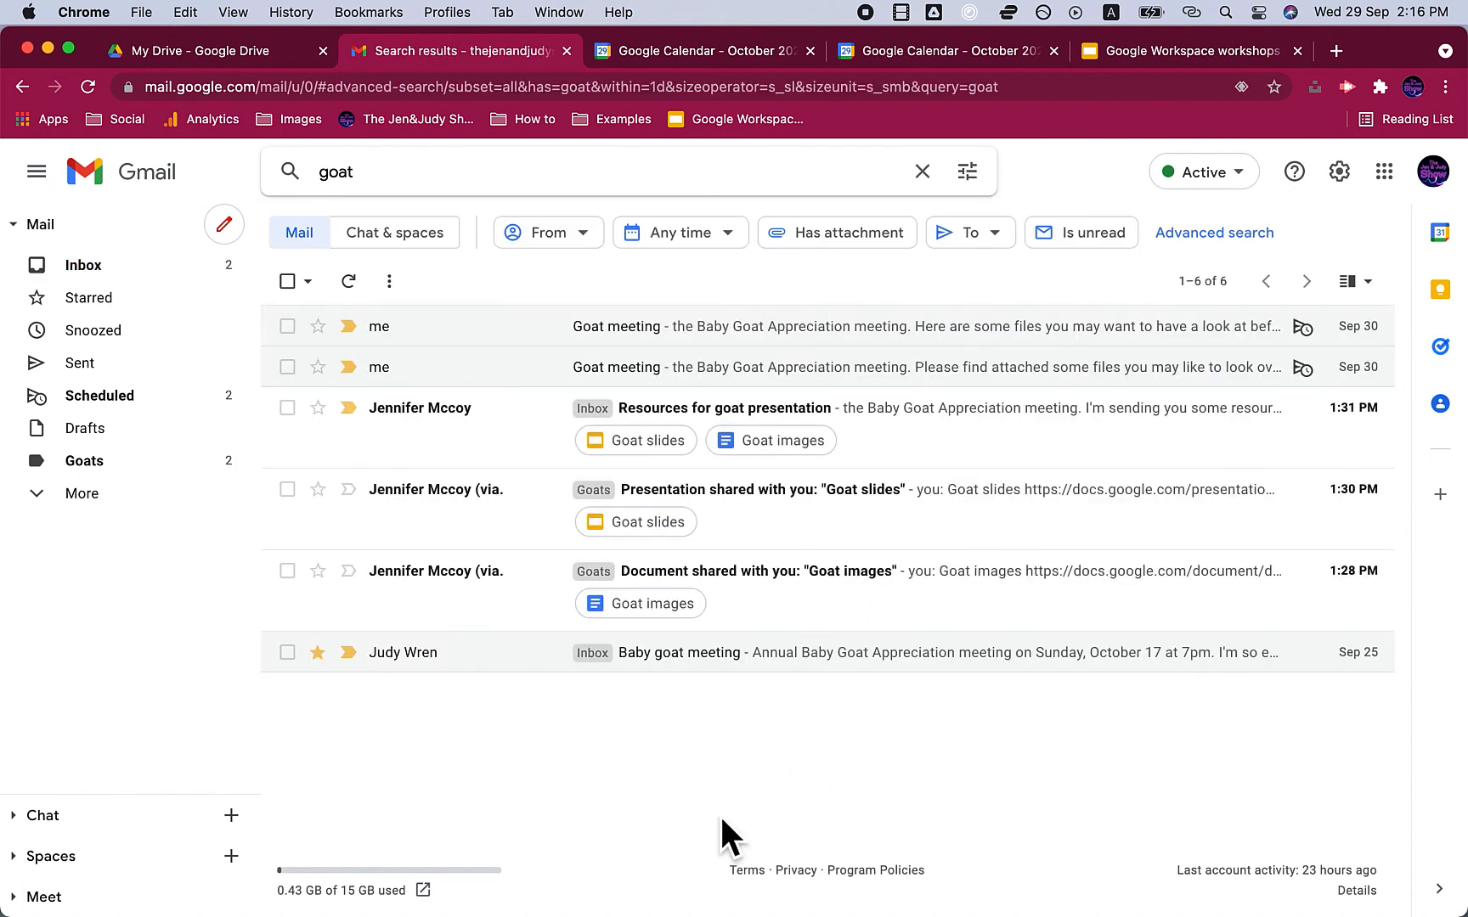
- Create a filter from the "goat" search that applies the Goats label, and check the messages under that label
{"action": "left_click", "coordinate": [972, 172]}
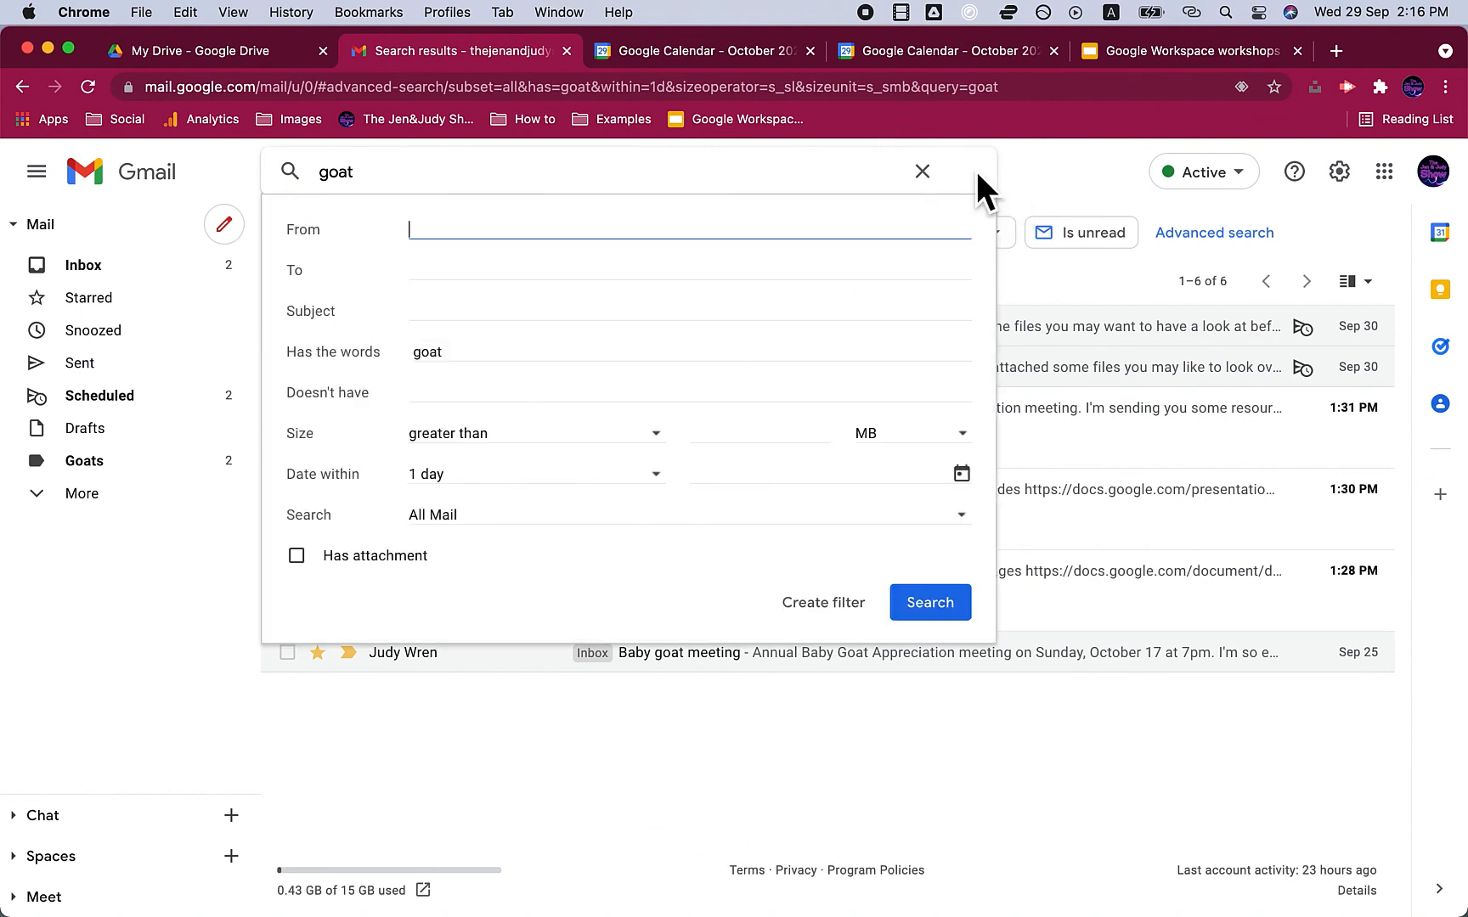
{"action": "left_click", "coordinate": [847, 609]}
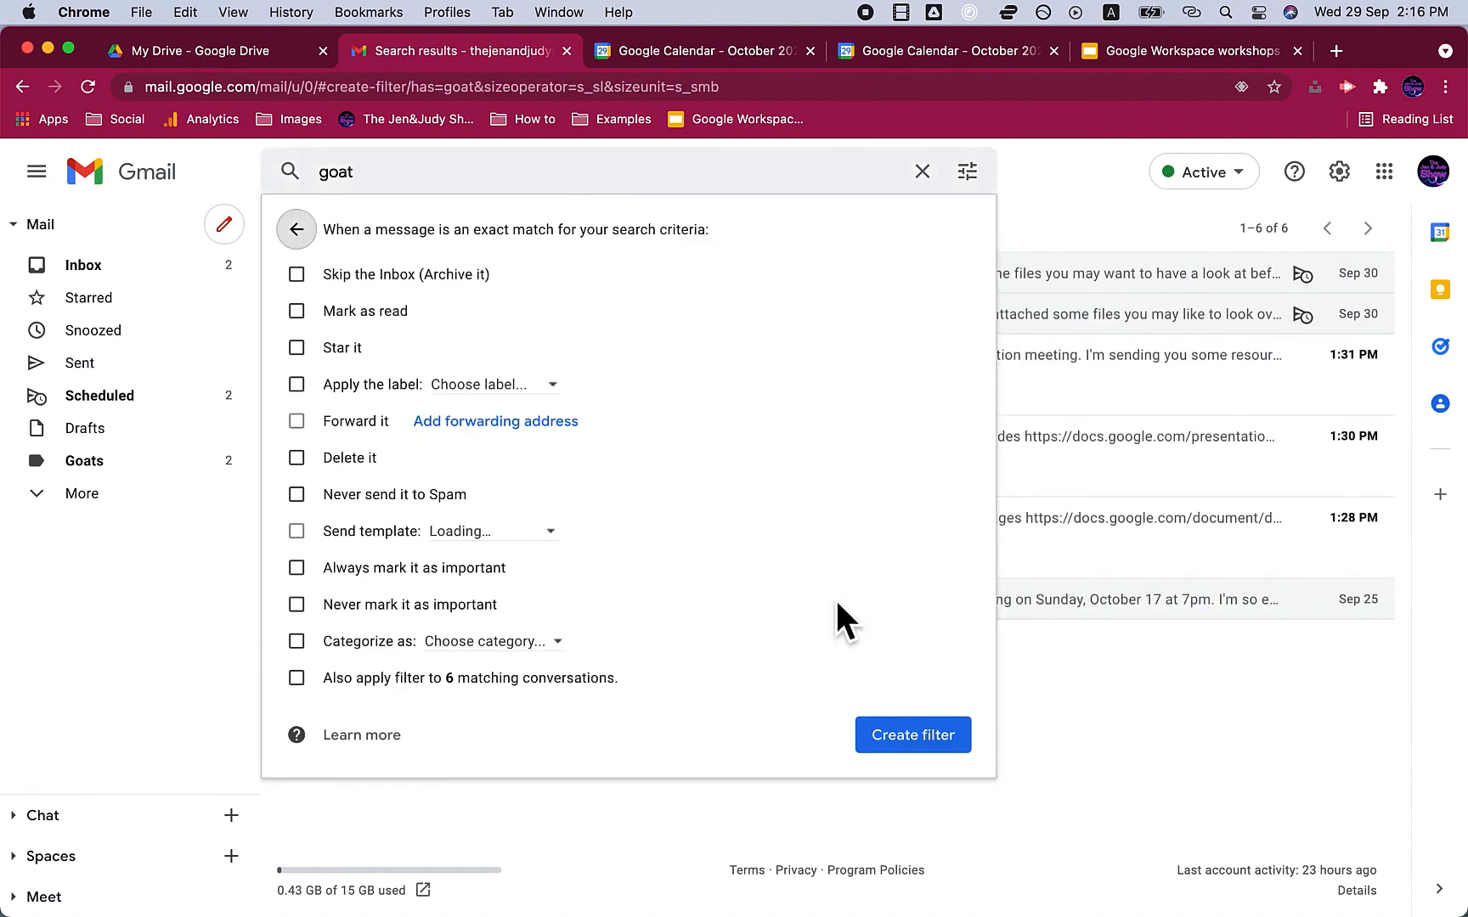
{"action": "left_click", "coordinate": [301, 387]}
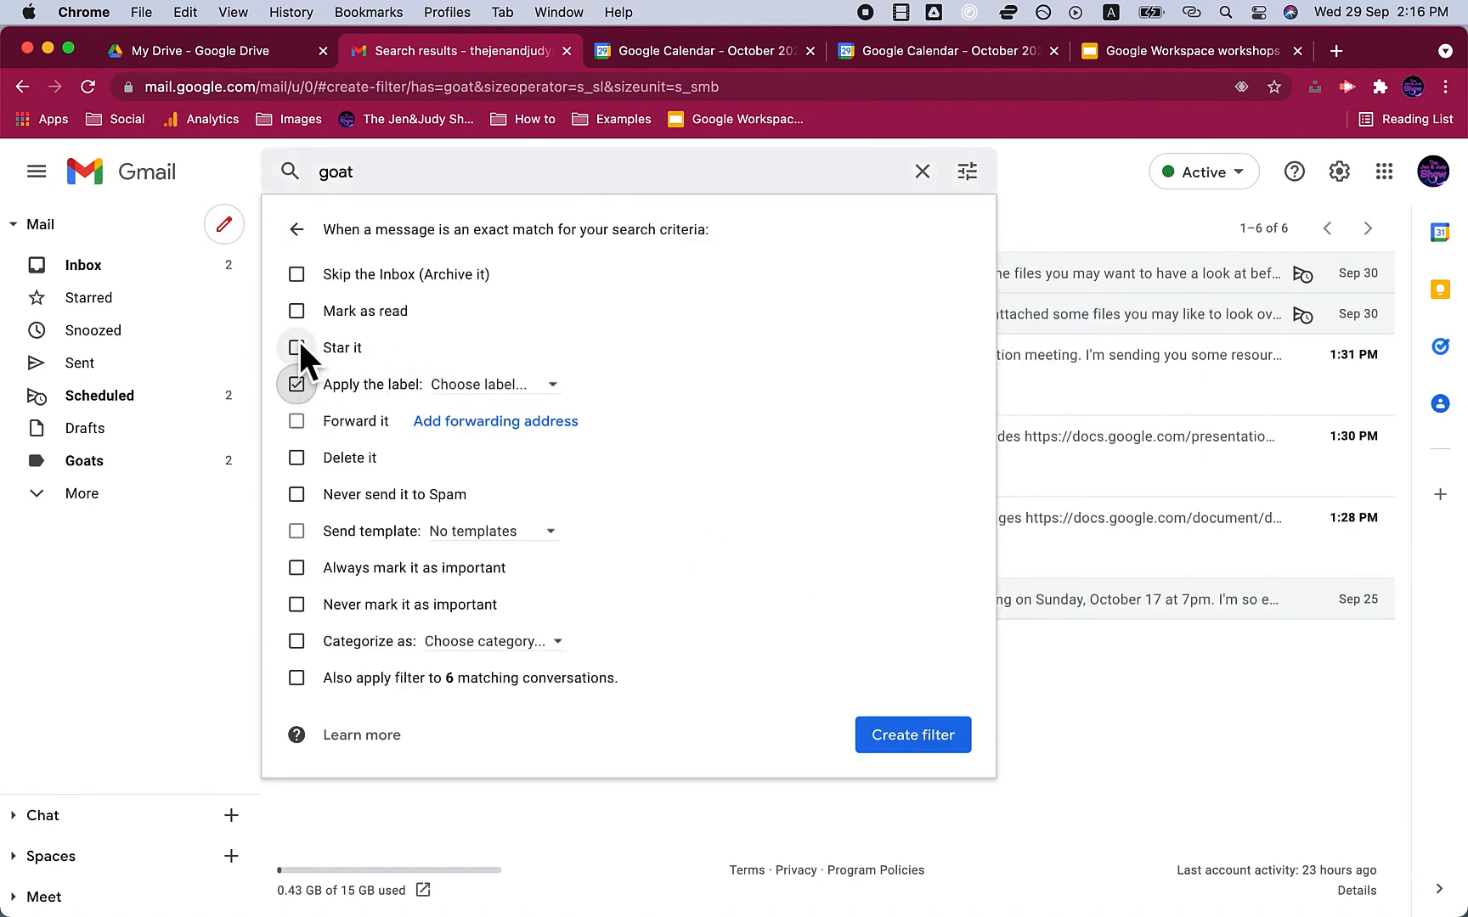
{"action": "left_click", "coordinate": [571, 397]}
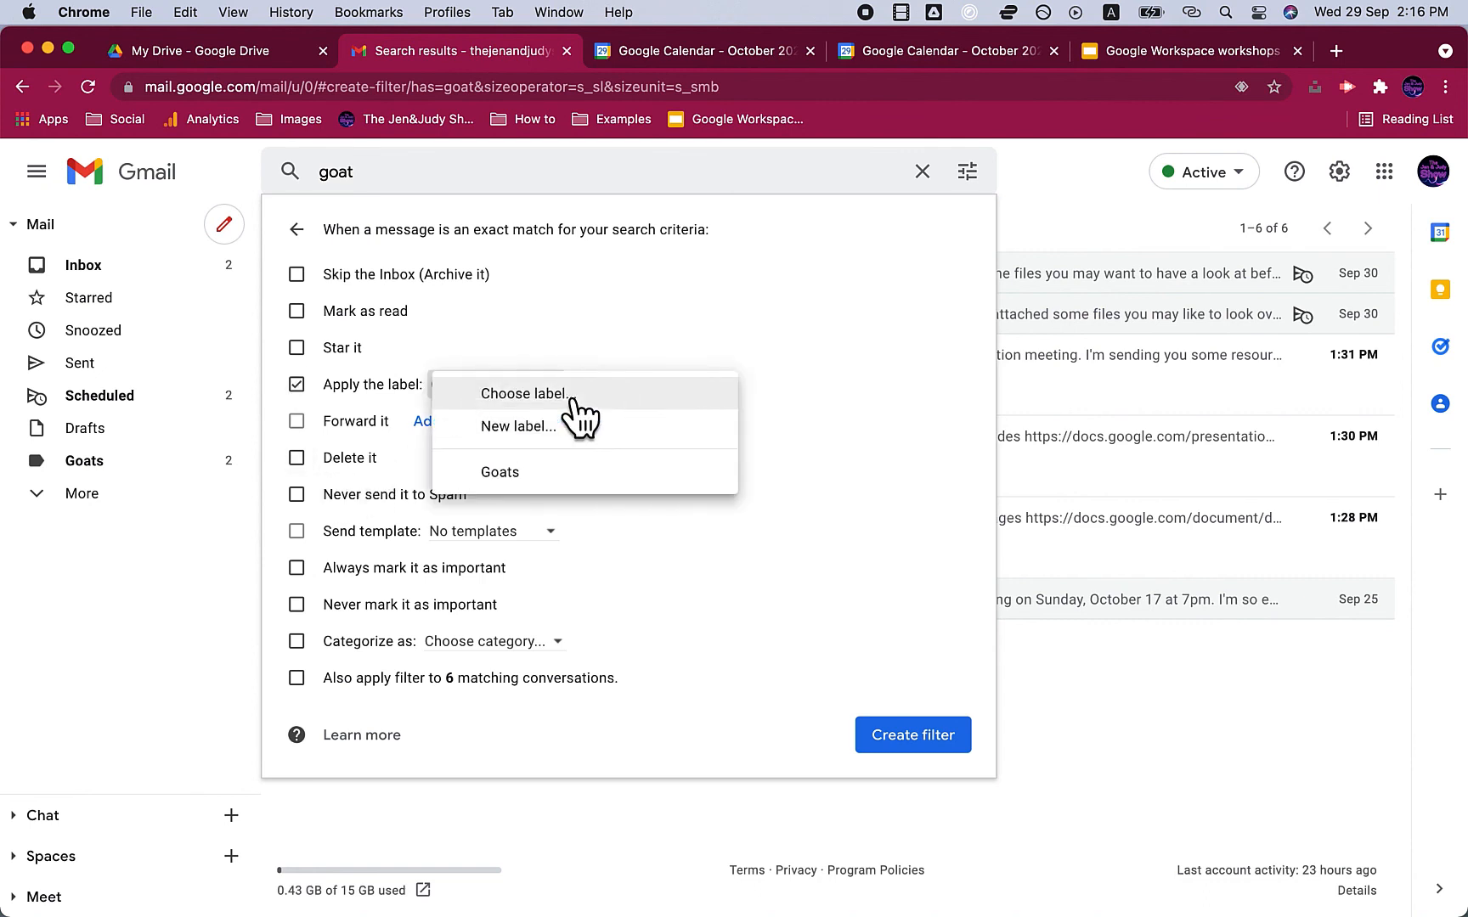
{"action": "left_click", "coordinate": [550, 484]}
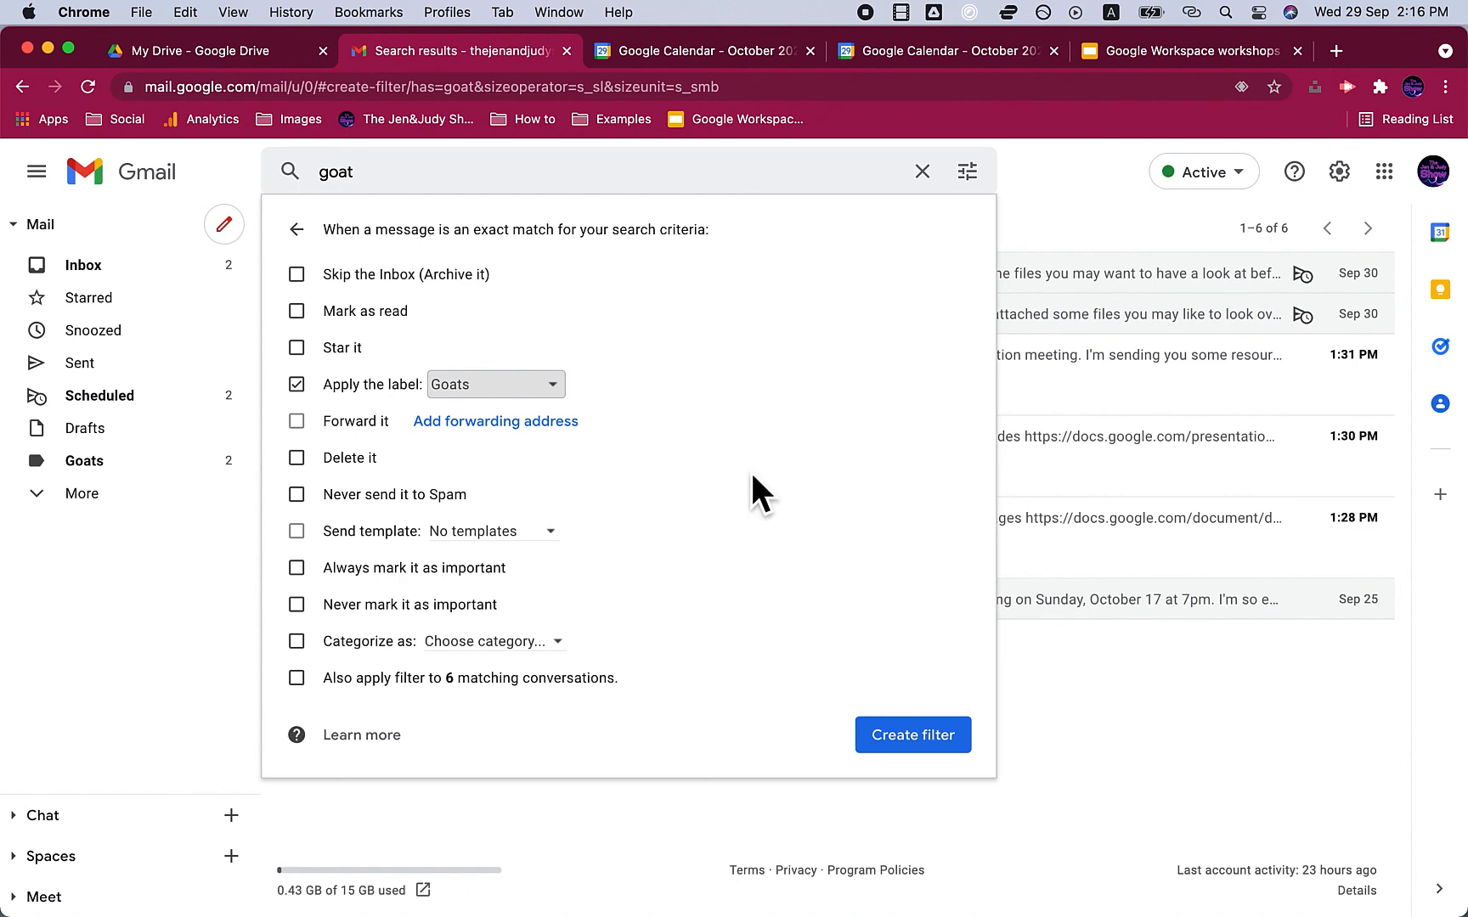
{"action": "left_click", "coordinate": [913, 735]}
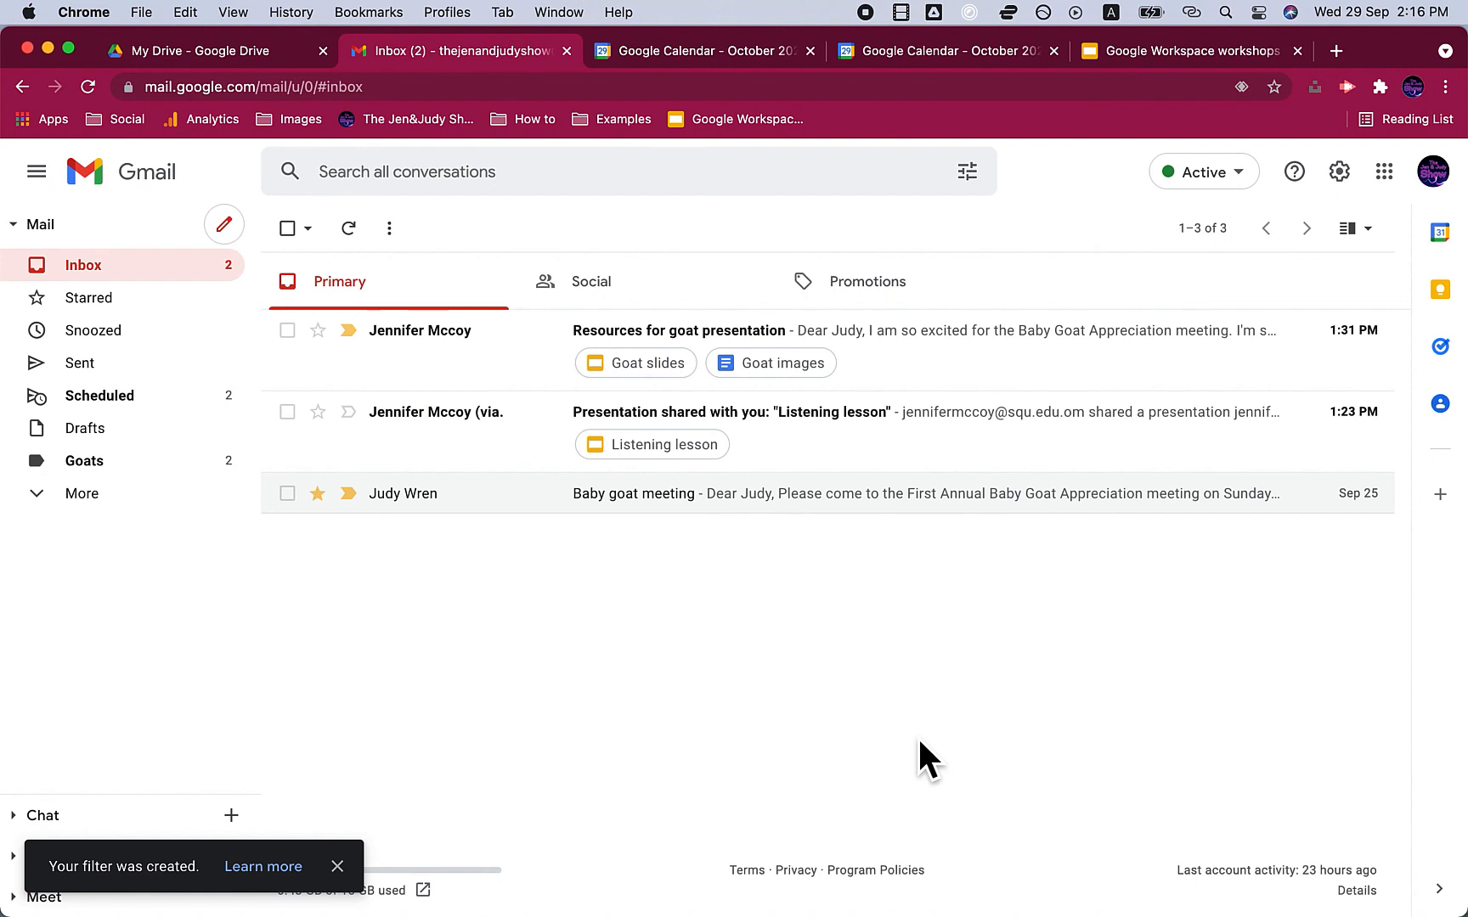
{"action": "left_click", "coordinate": [137, 470]}
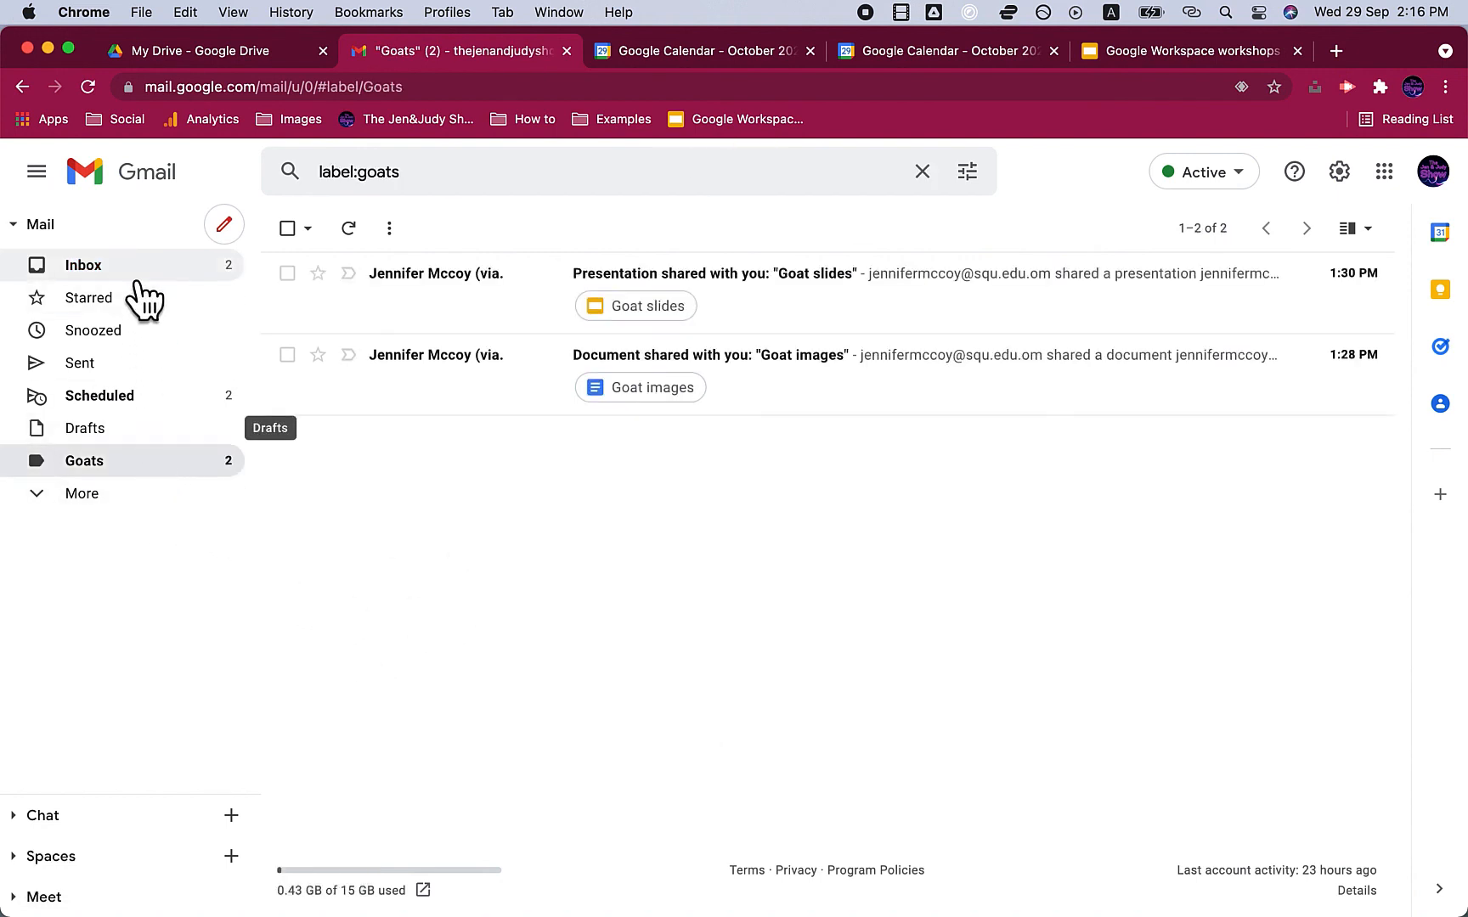
{"action": "left_click", "coordinate": [136, 279]}
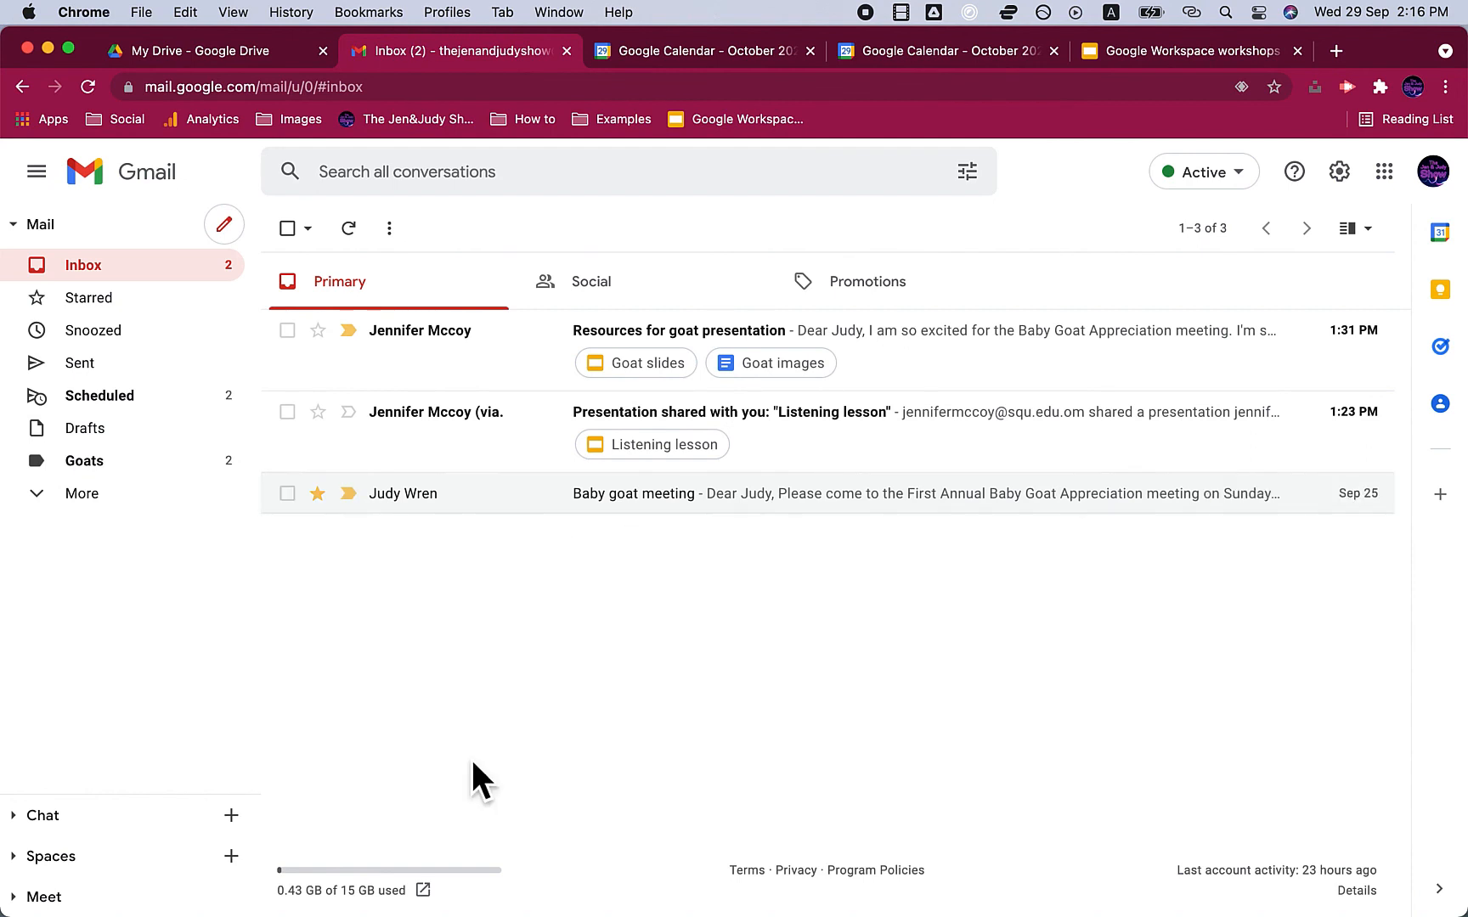